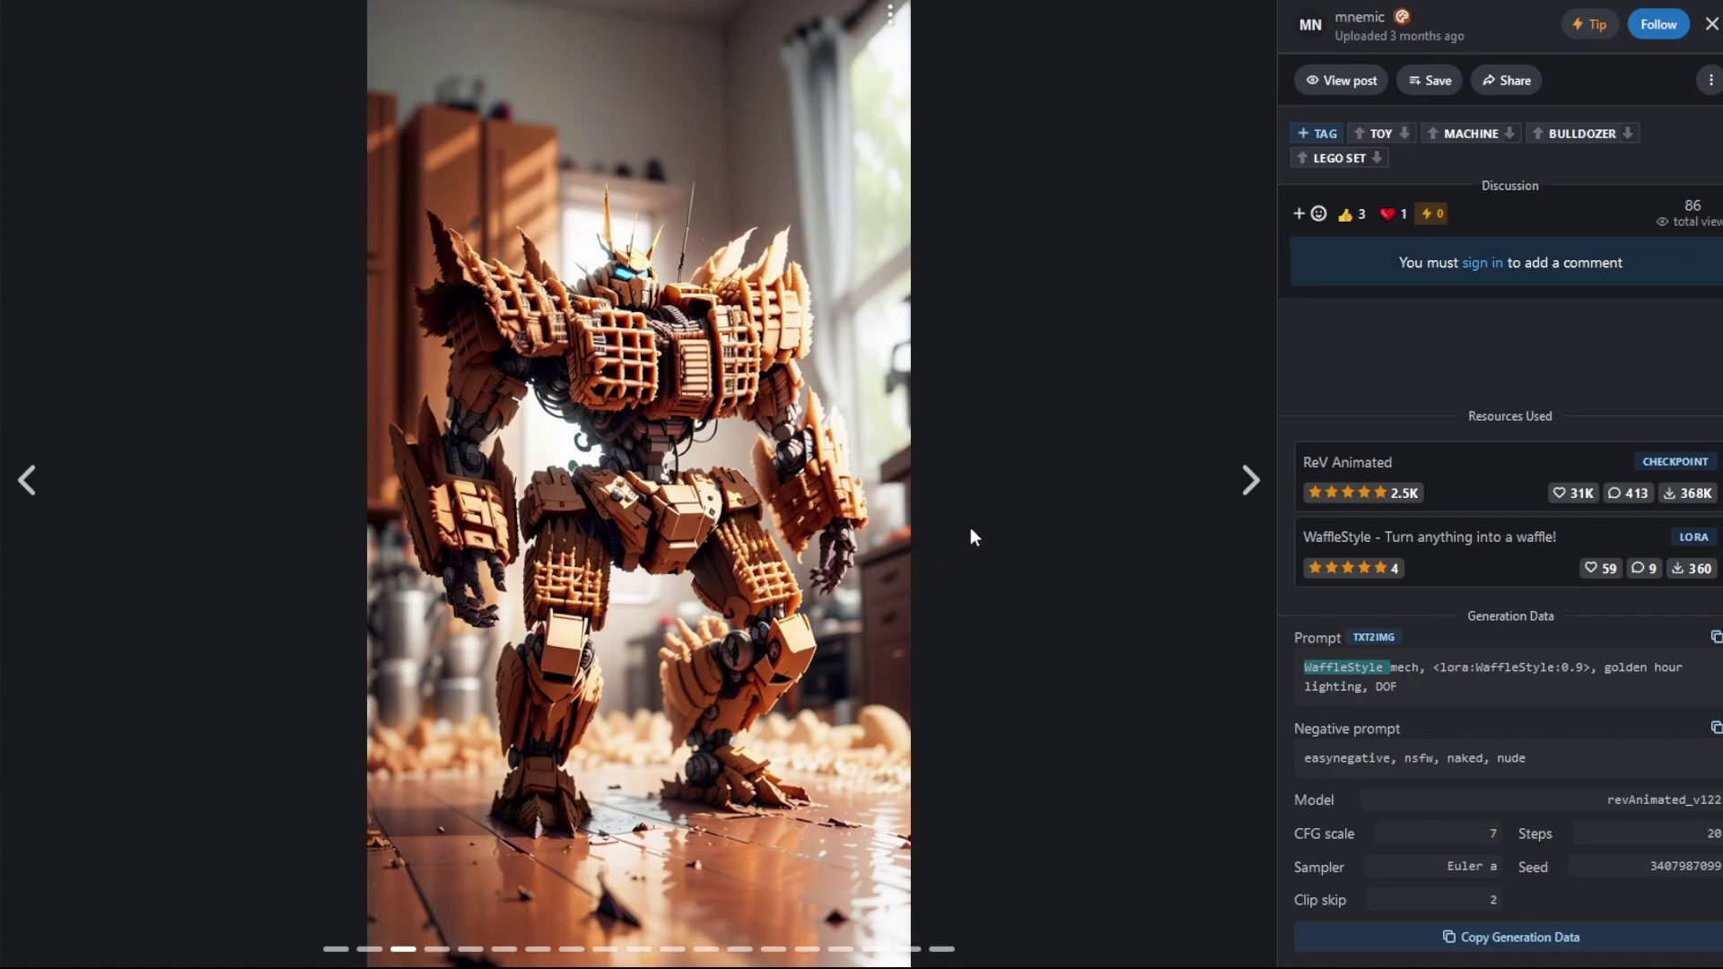
# Copy the waffle mech image's generation data from its Civitai page.
pyautogui.click(1383, 937)
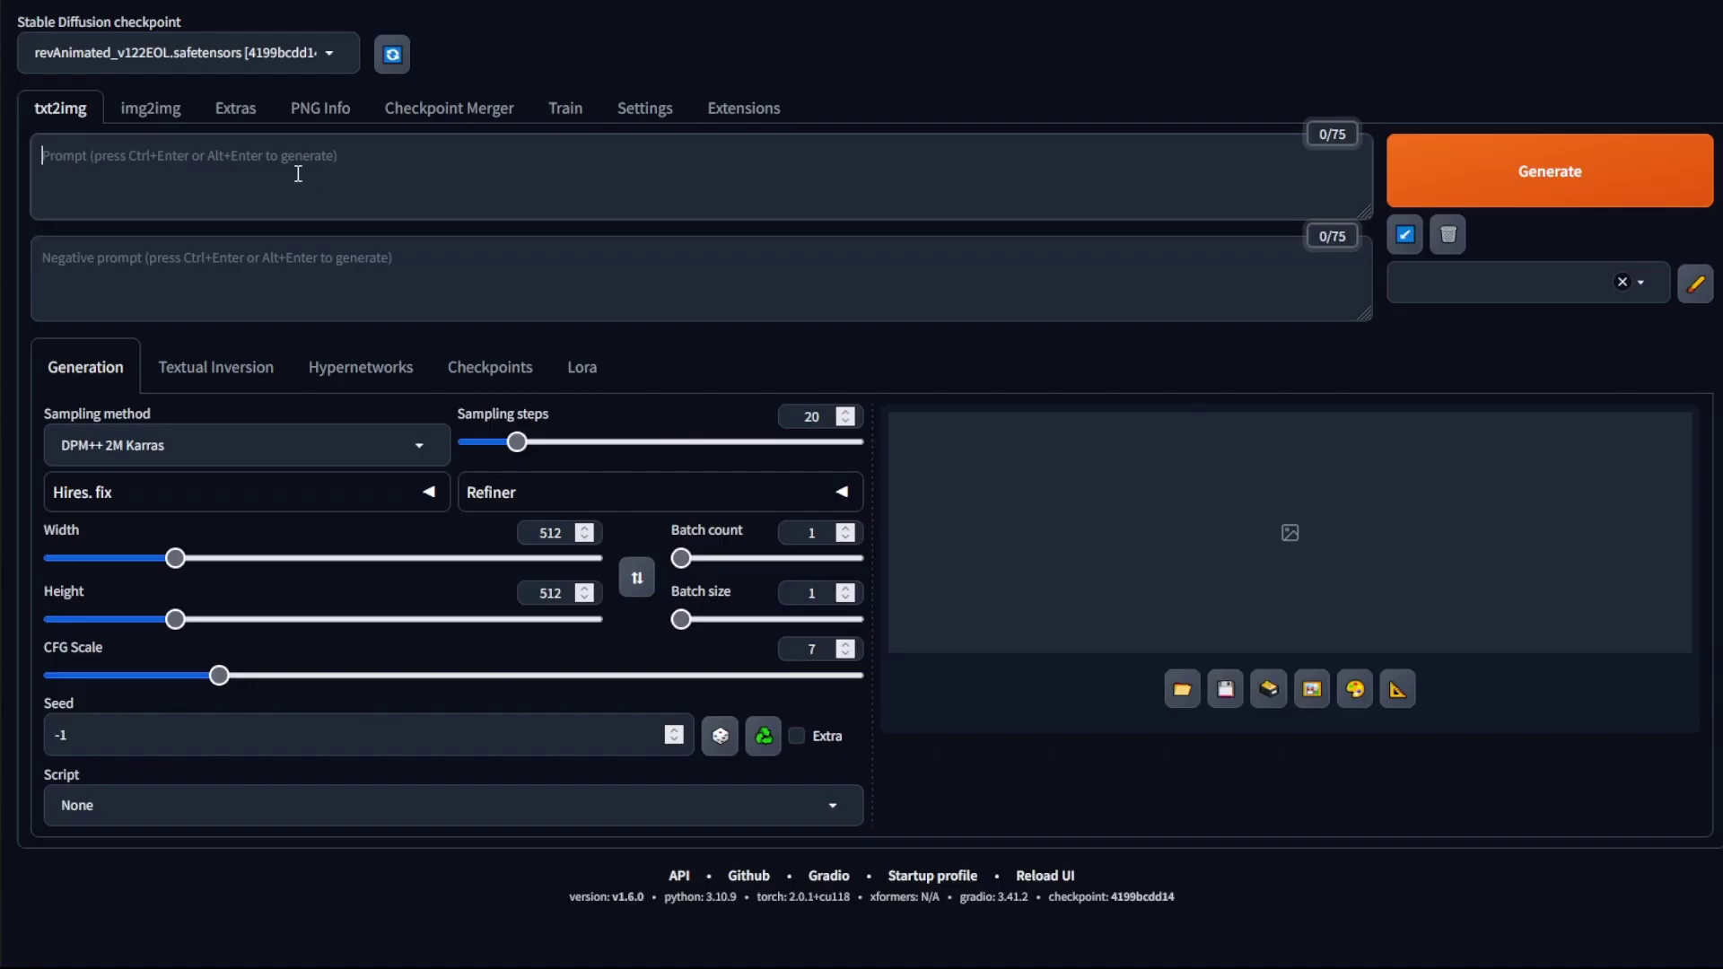
pyautogui.rightClick(418, 165)
pyautogui.click(534, 319)
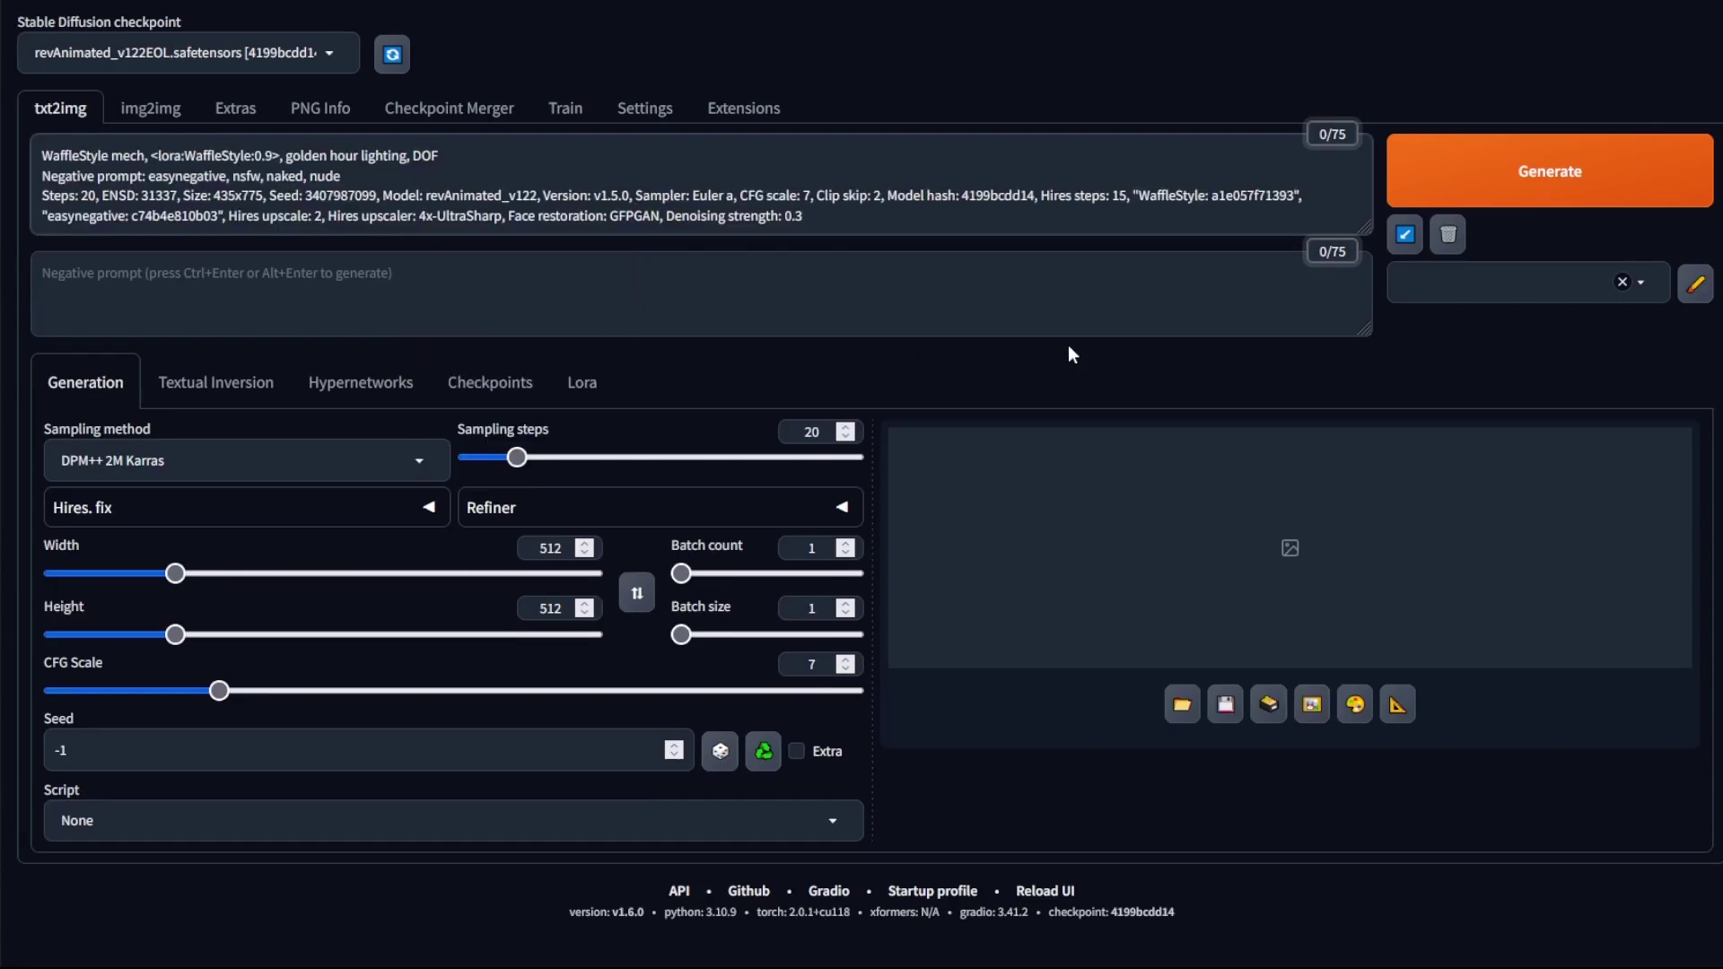
pyautogui.click(1406, 237)
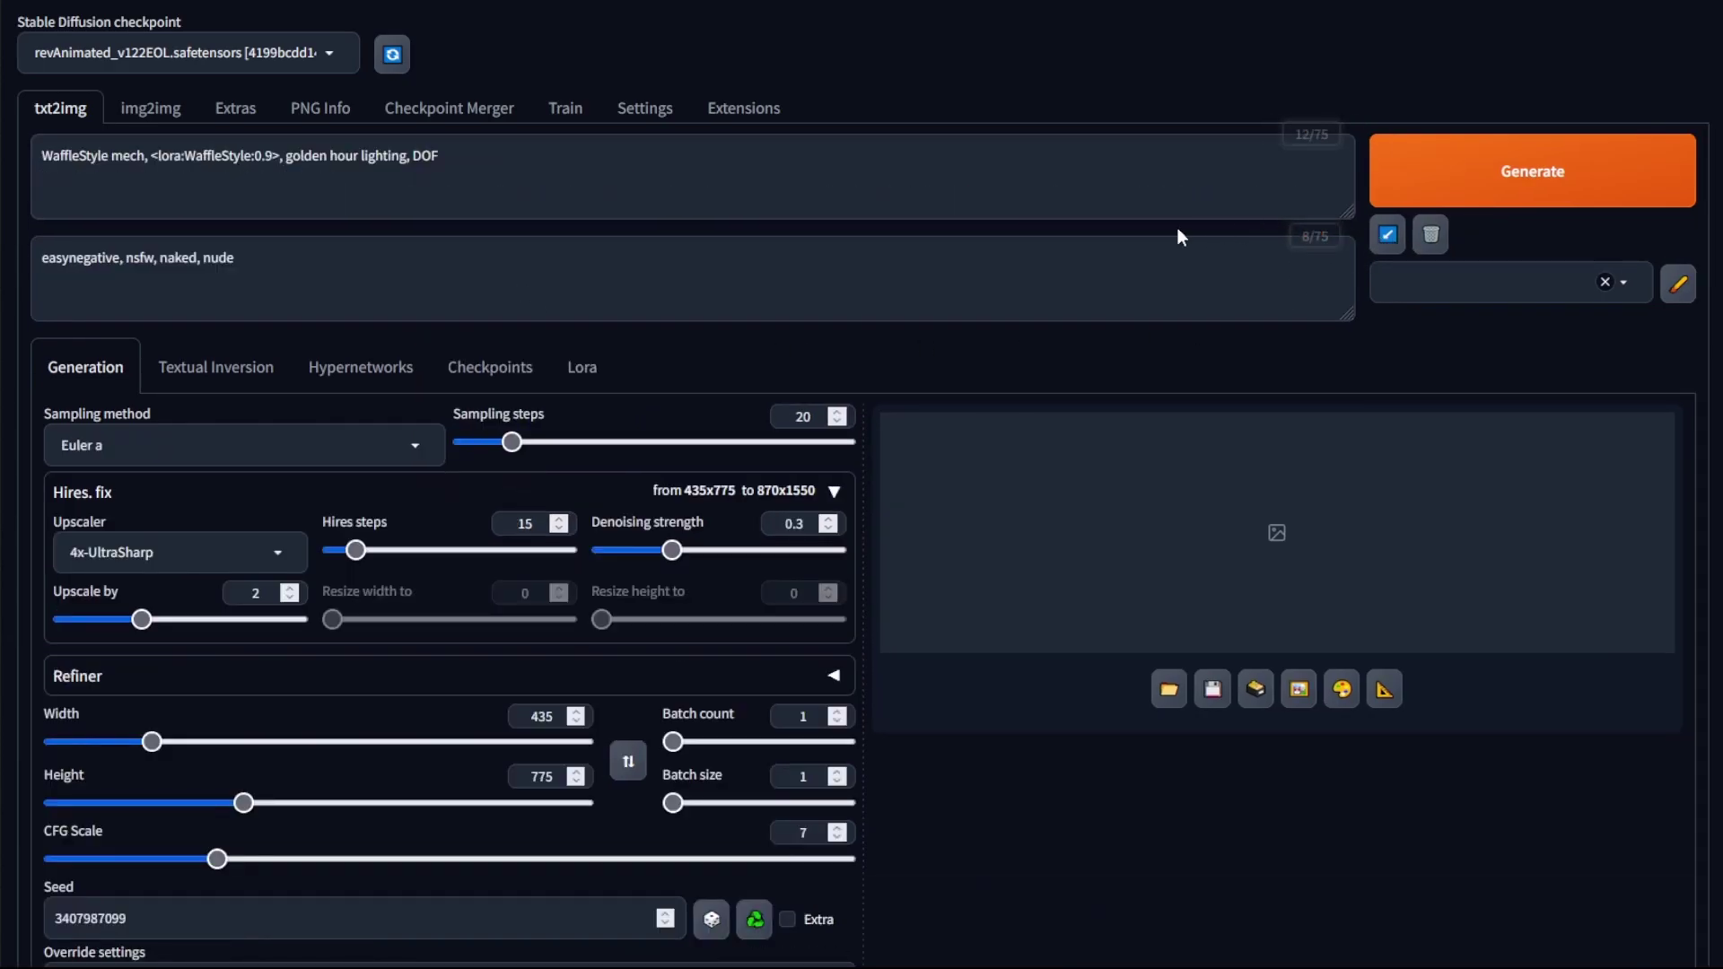
pyautogui.click(835, 492)
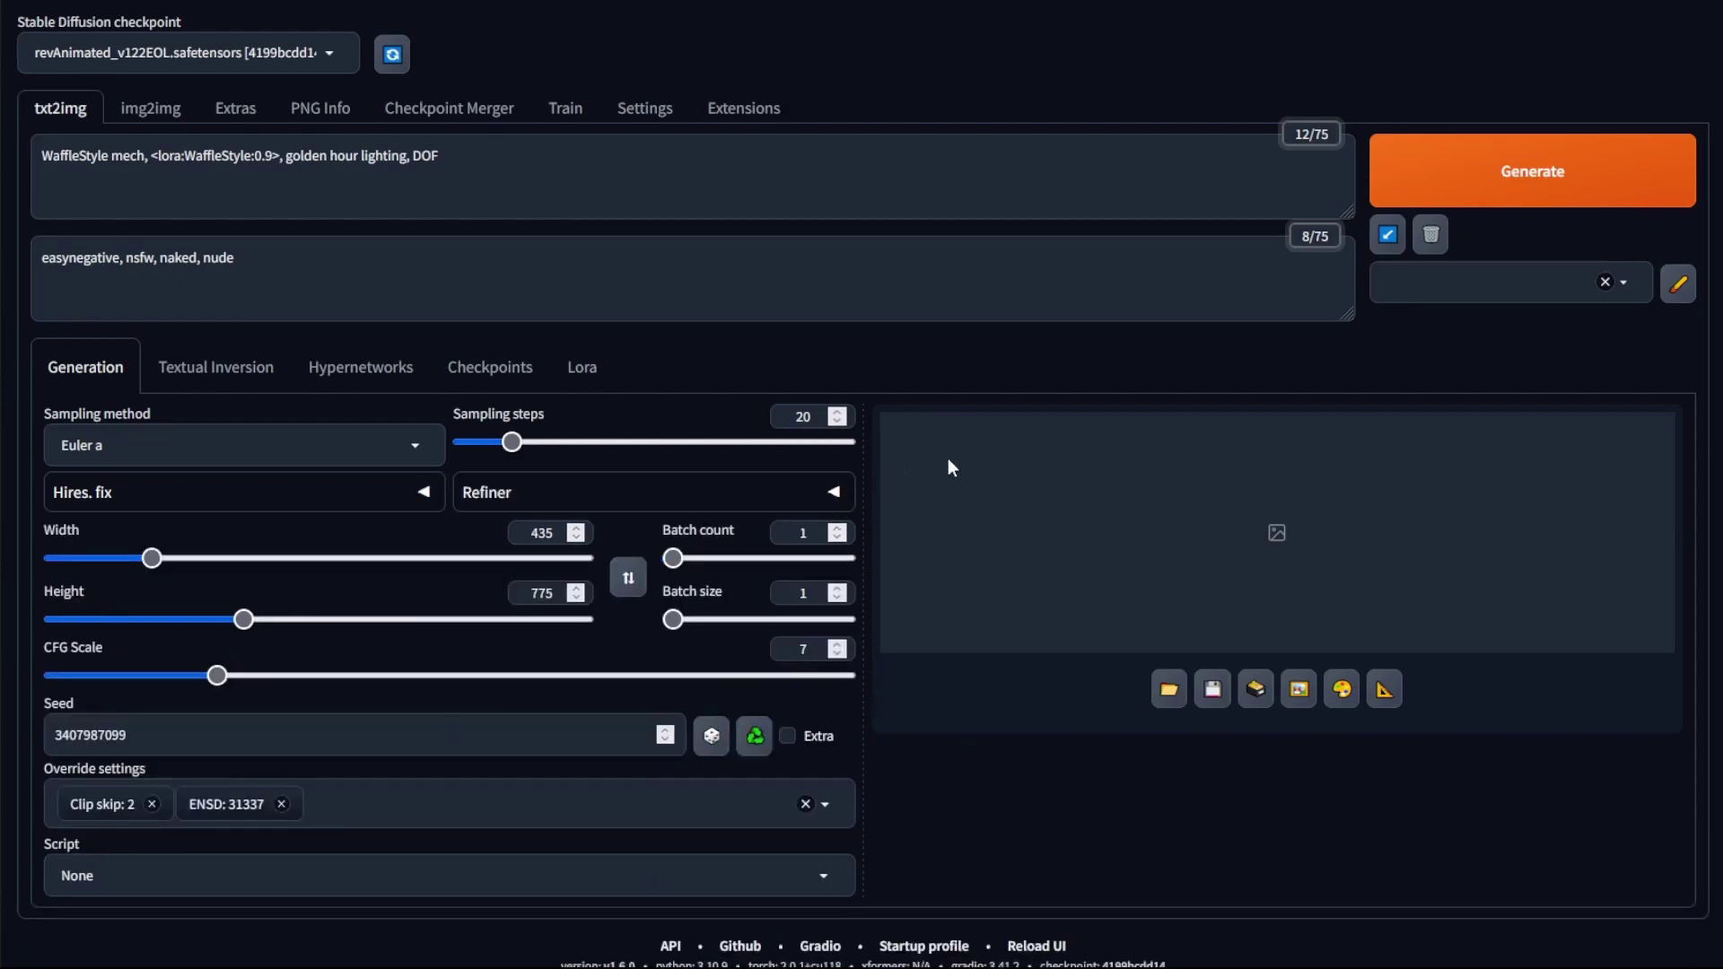
# Generate the mech image from the copied settings and view the glowing orange result.
pyautogui.click(1481, 192)
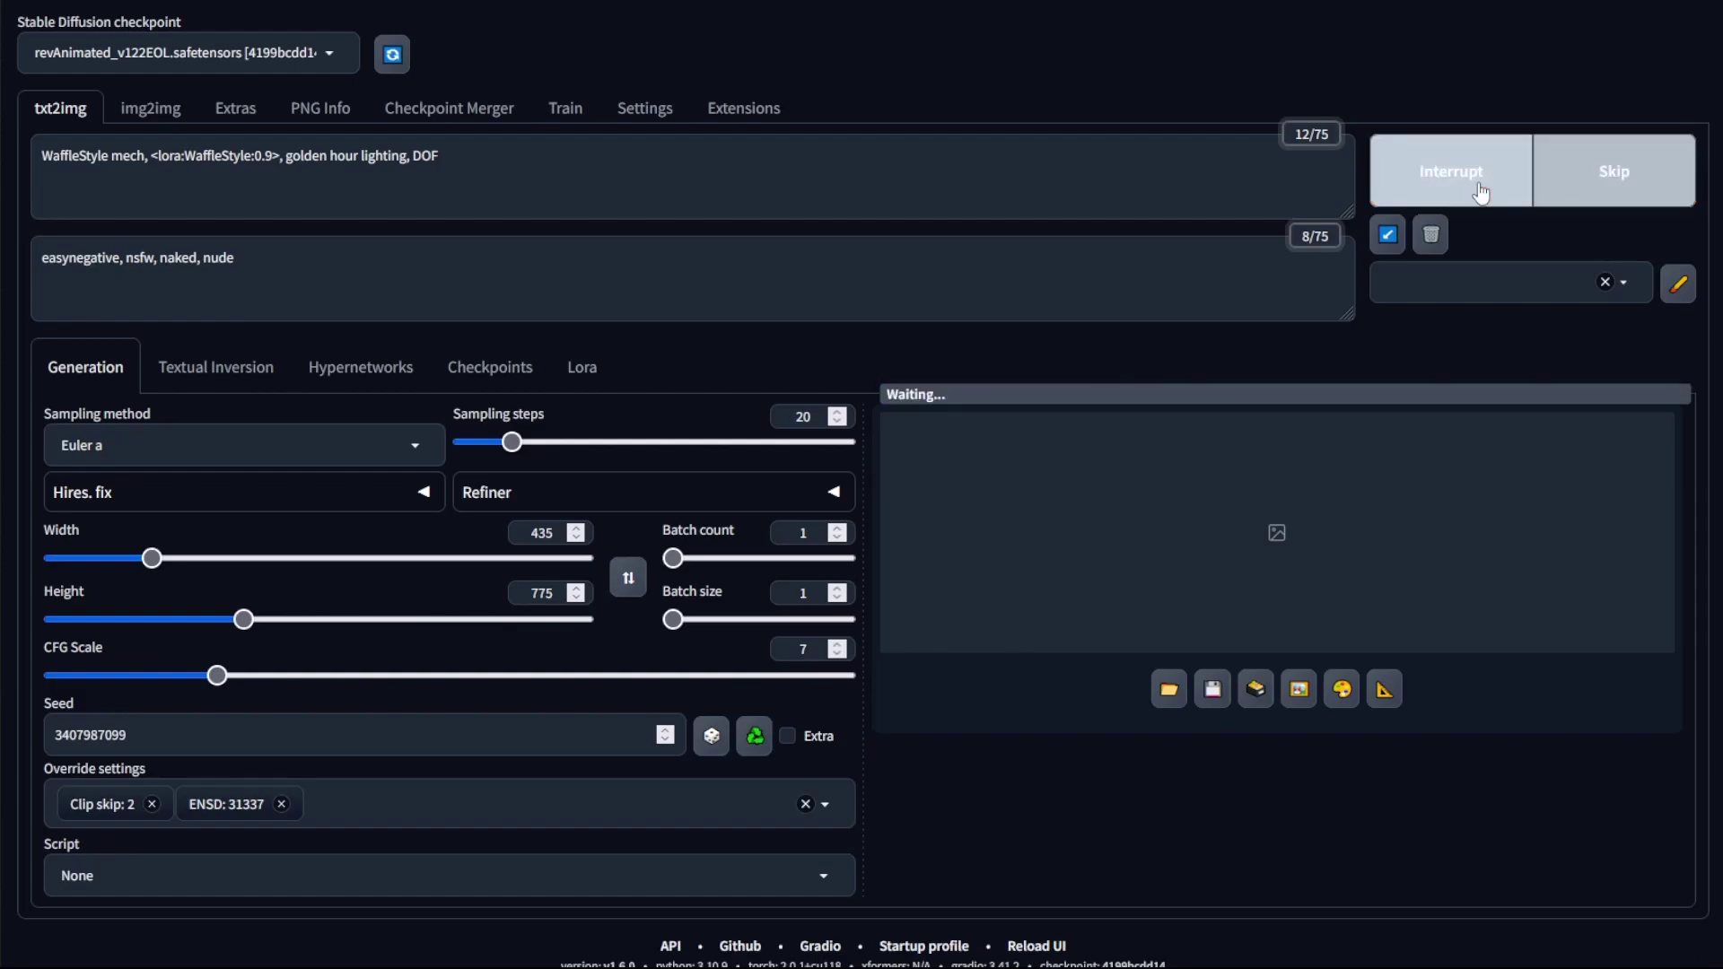
pyautogui.click(1327, 604)
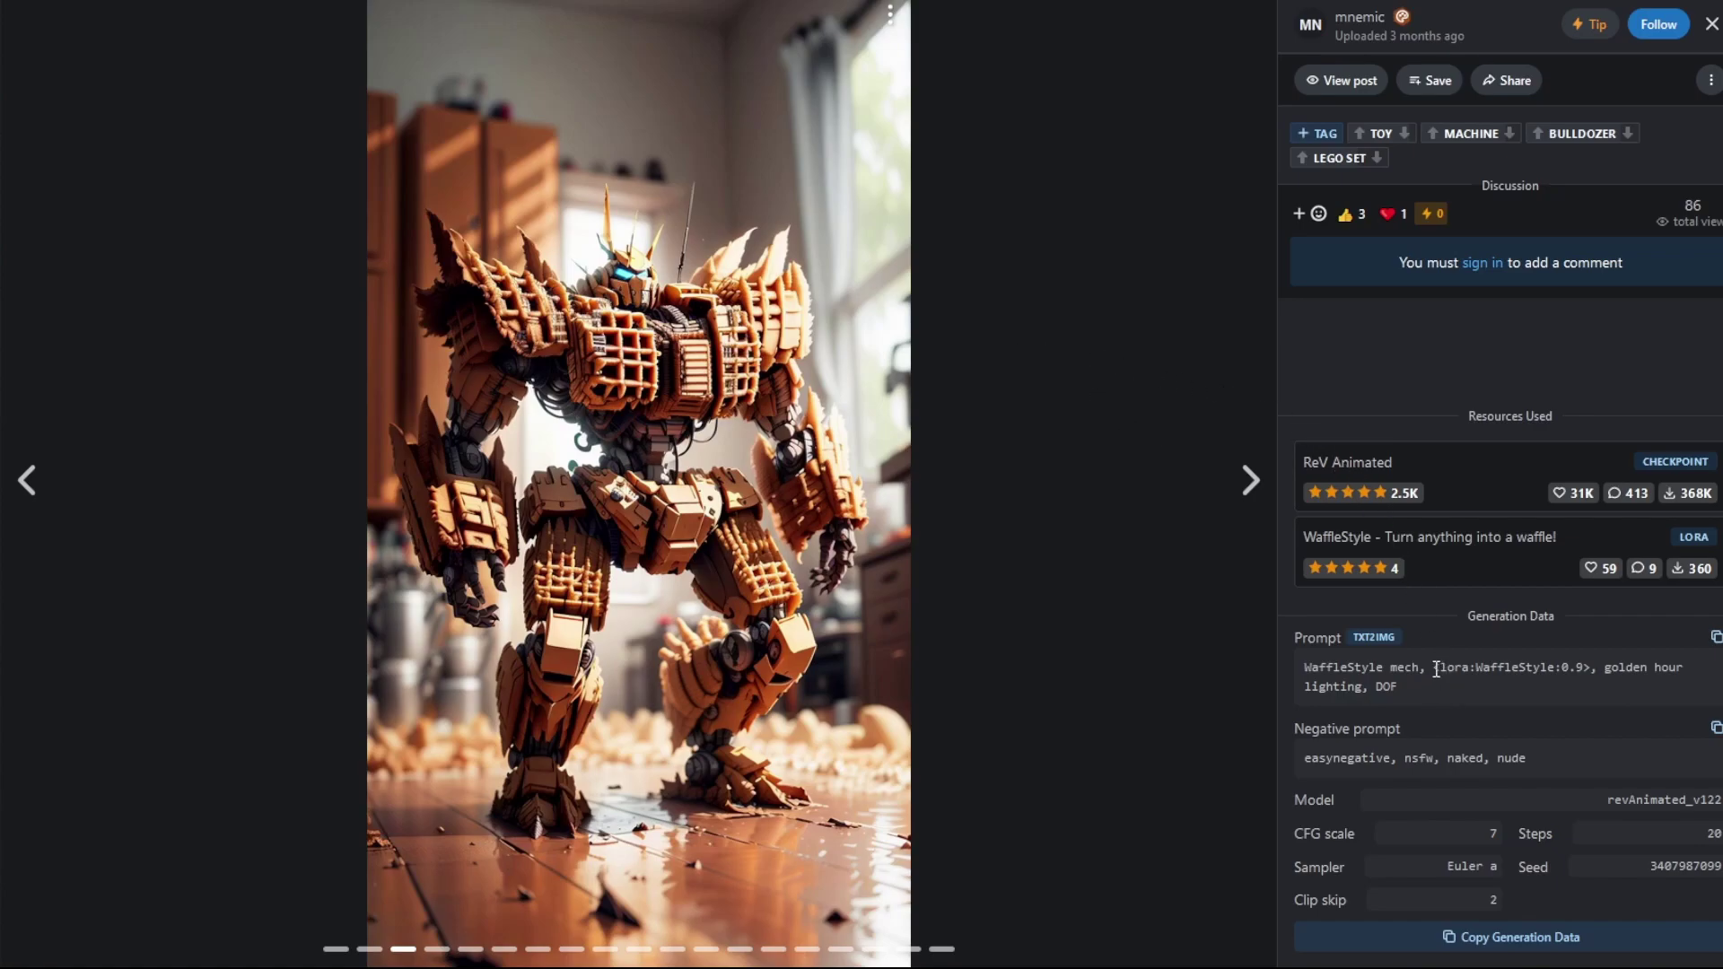
pyautogui.moveTo(1435, 669); pyautogui.dragTo(1590, 675)
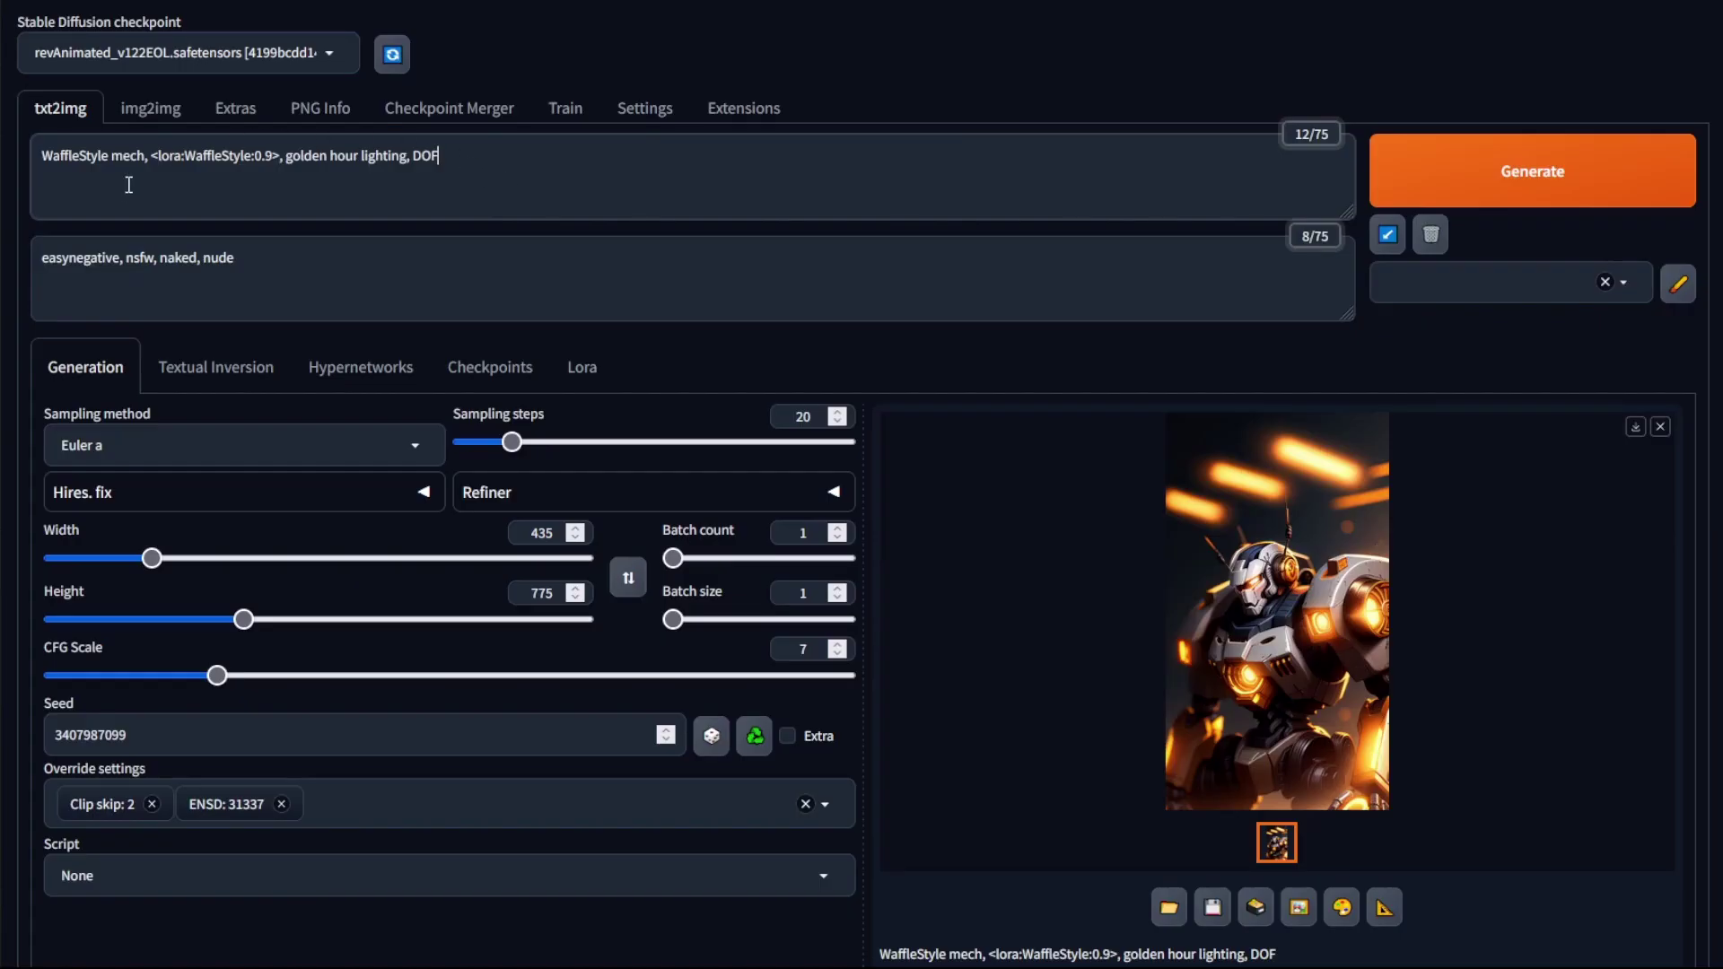
pyautogui.moveTo(148, 158); pyautogui.dragTo(280, 165)
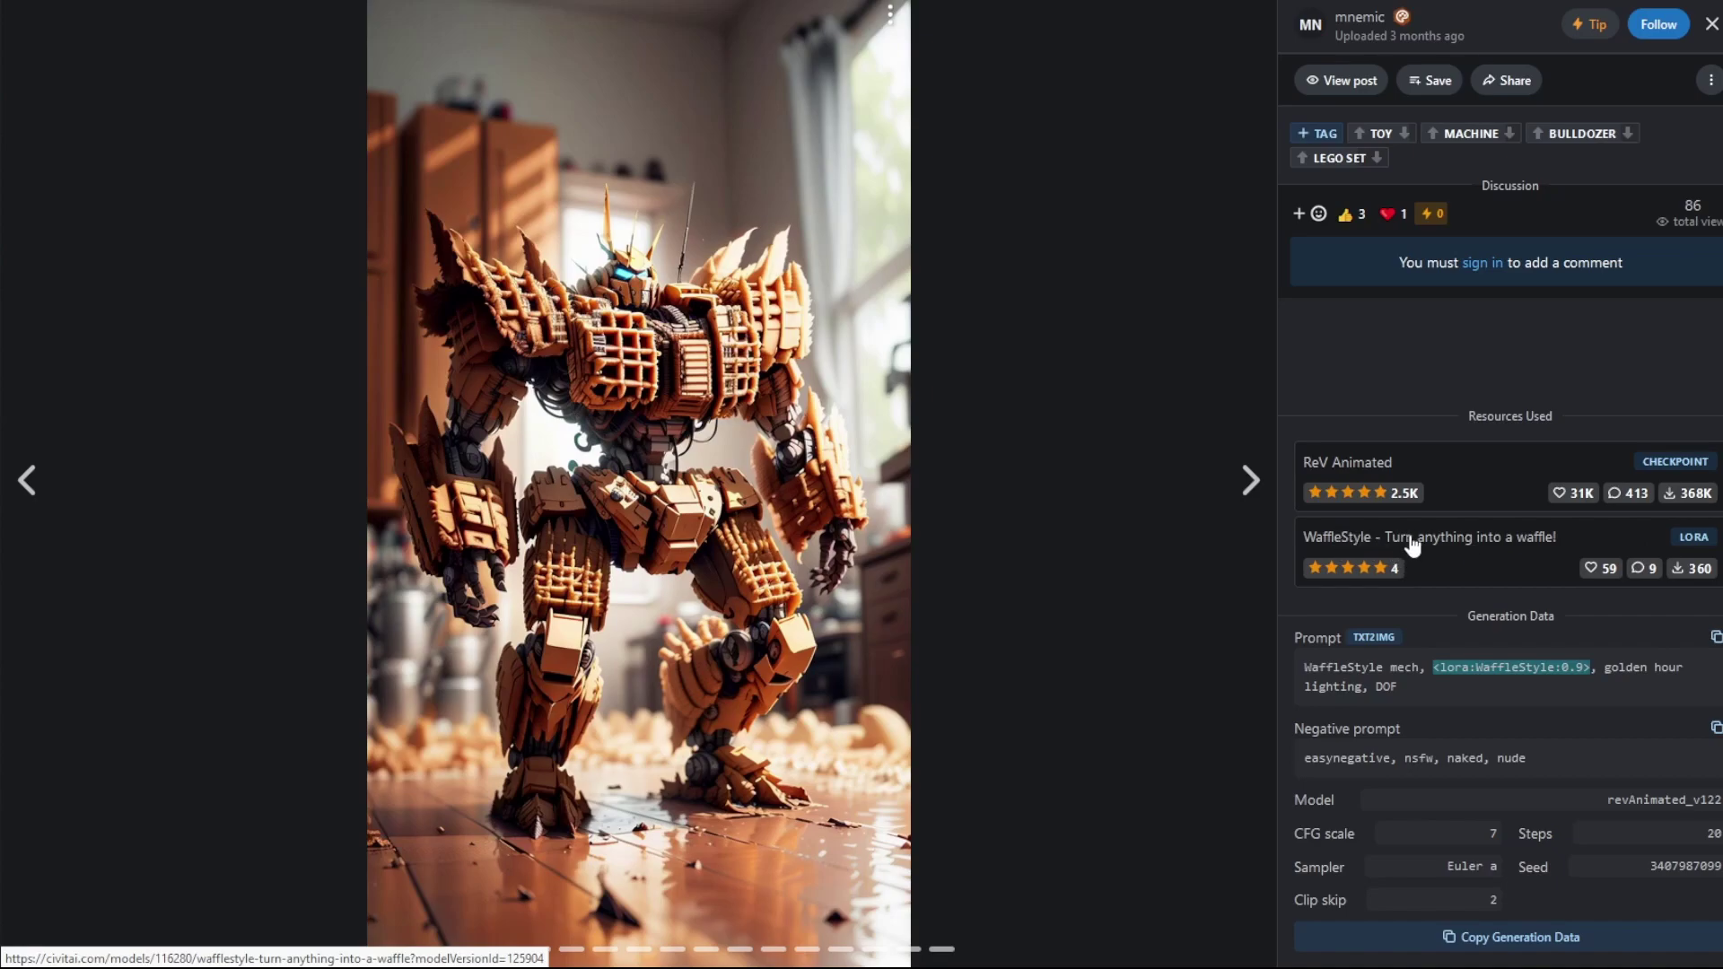
# Open the WaffleStyle LoRA model page in a new tab and browse its example image gallery.
pyautogui.rightClick(1352, 550)
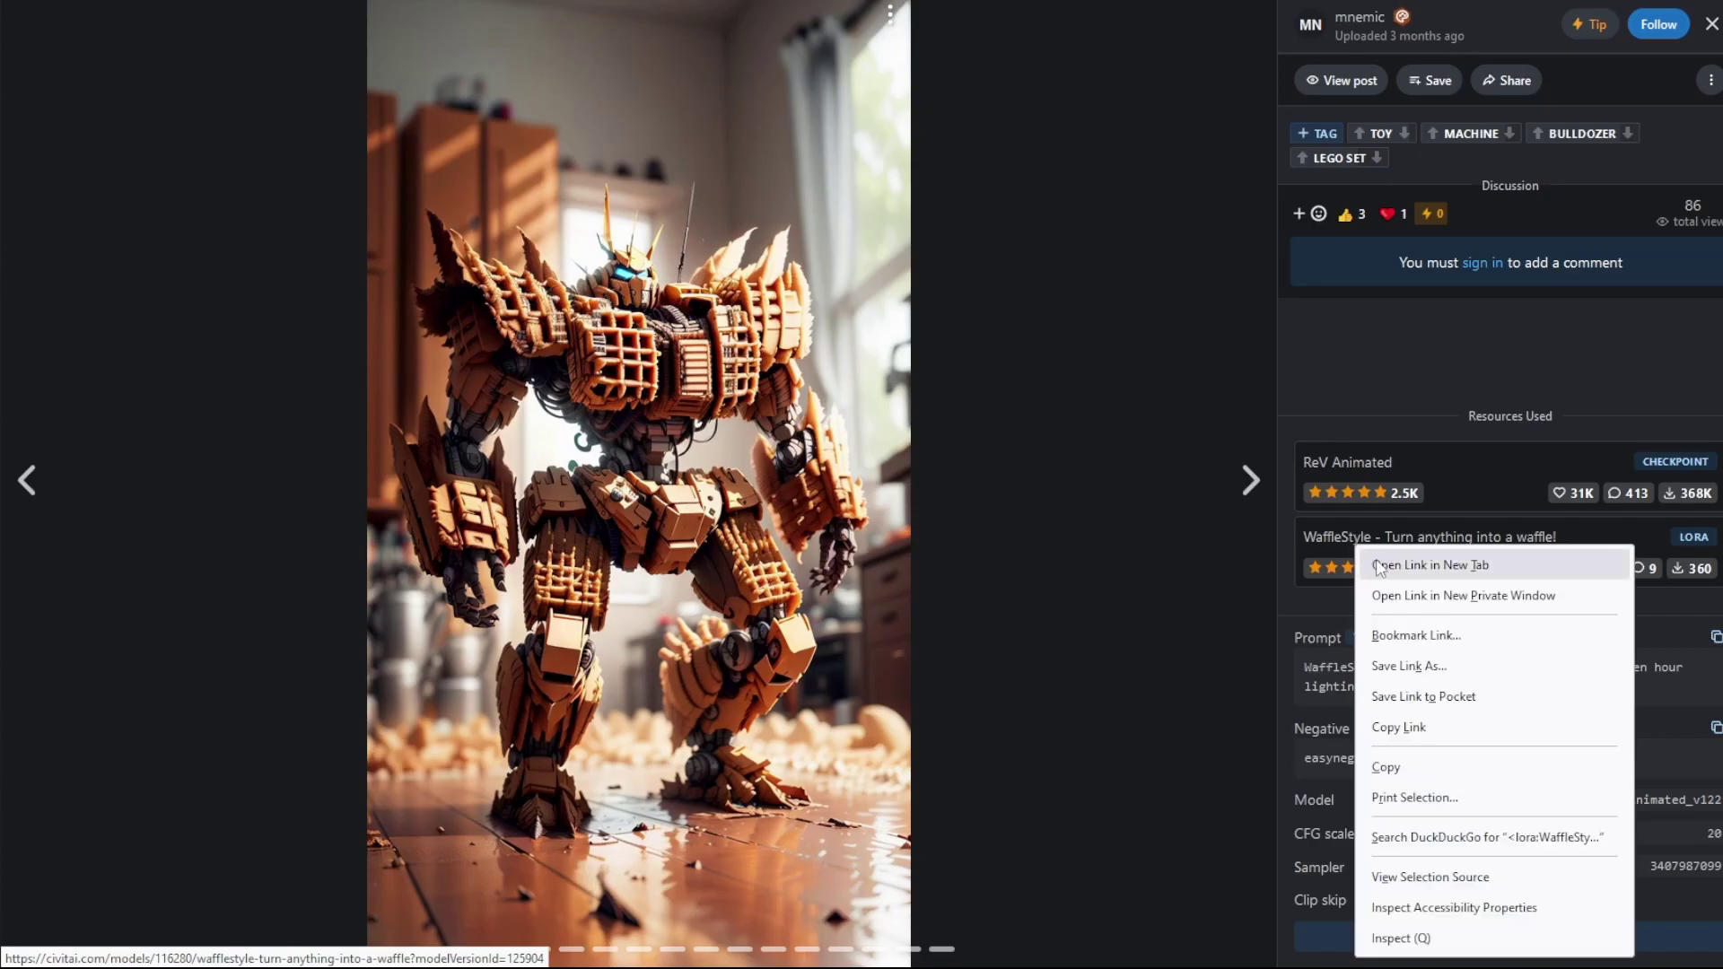
pyautogui.click(1387, 563)
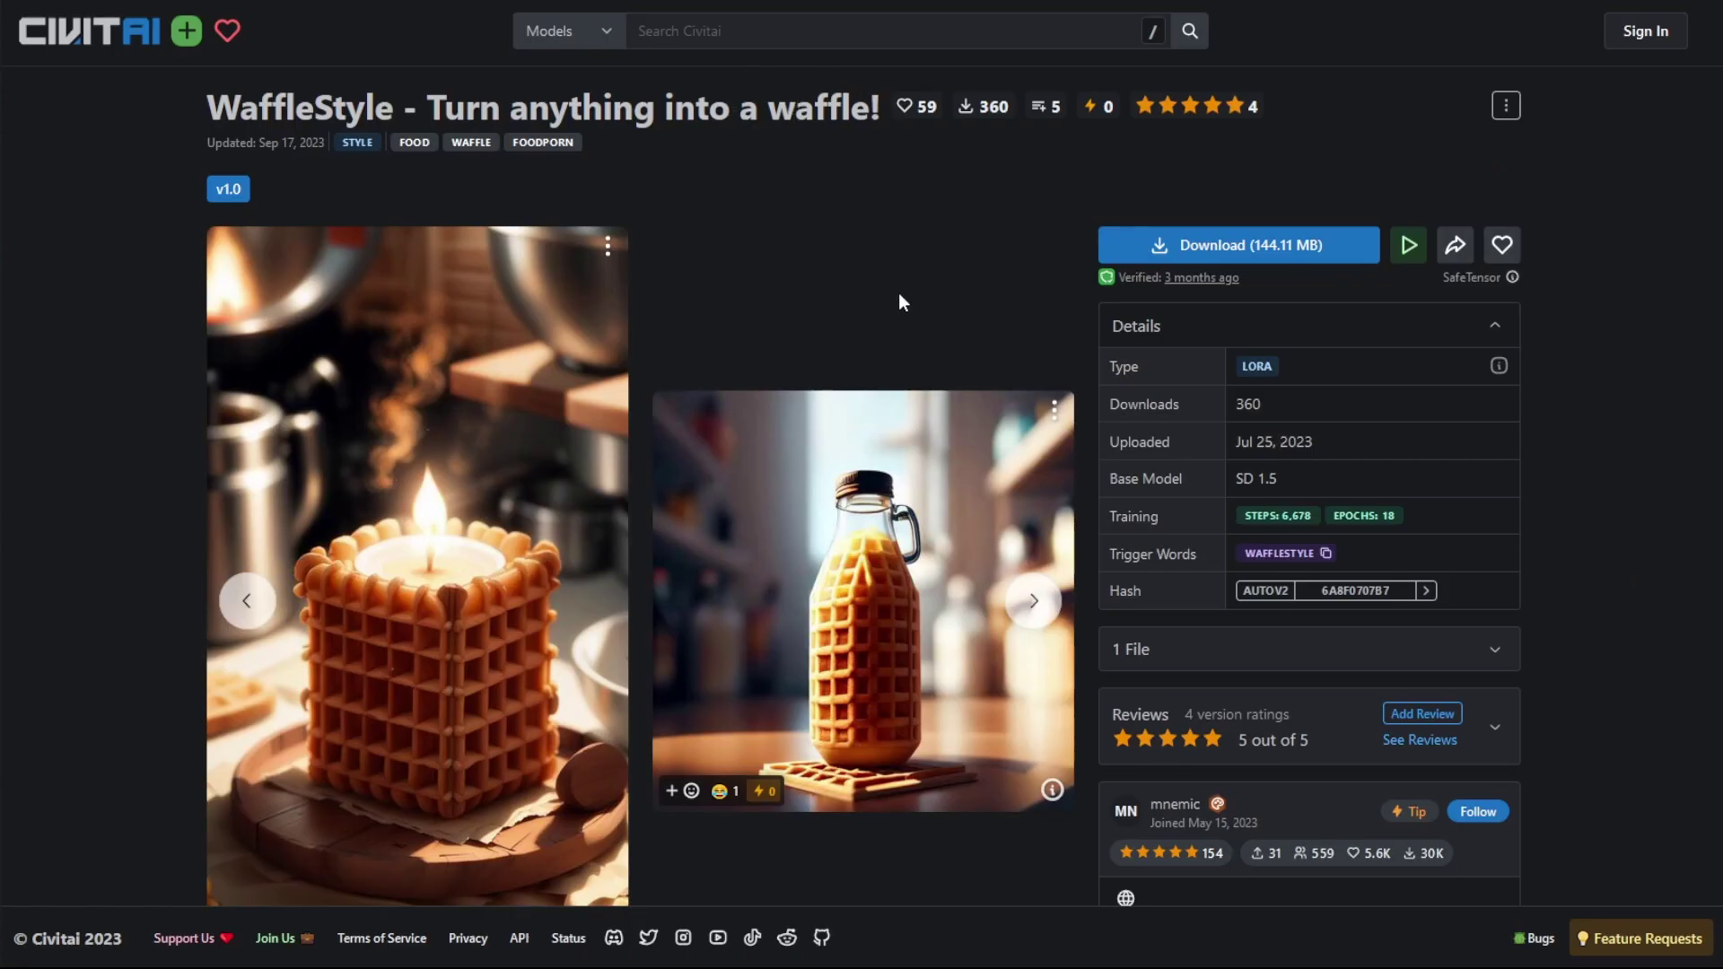
pyautogui.scroll(-1, 944, 273)
pyautogui.click(1034, 512)
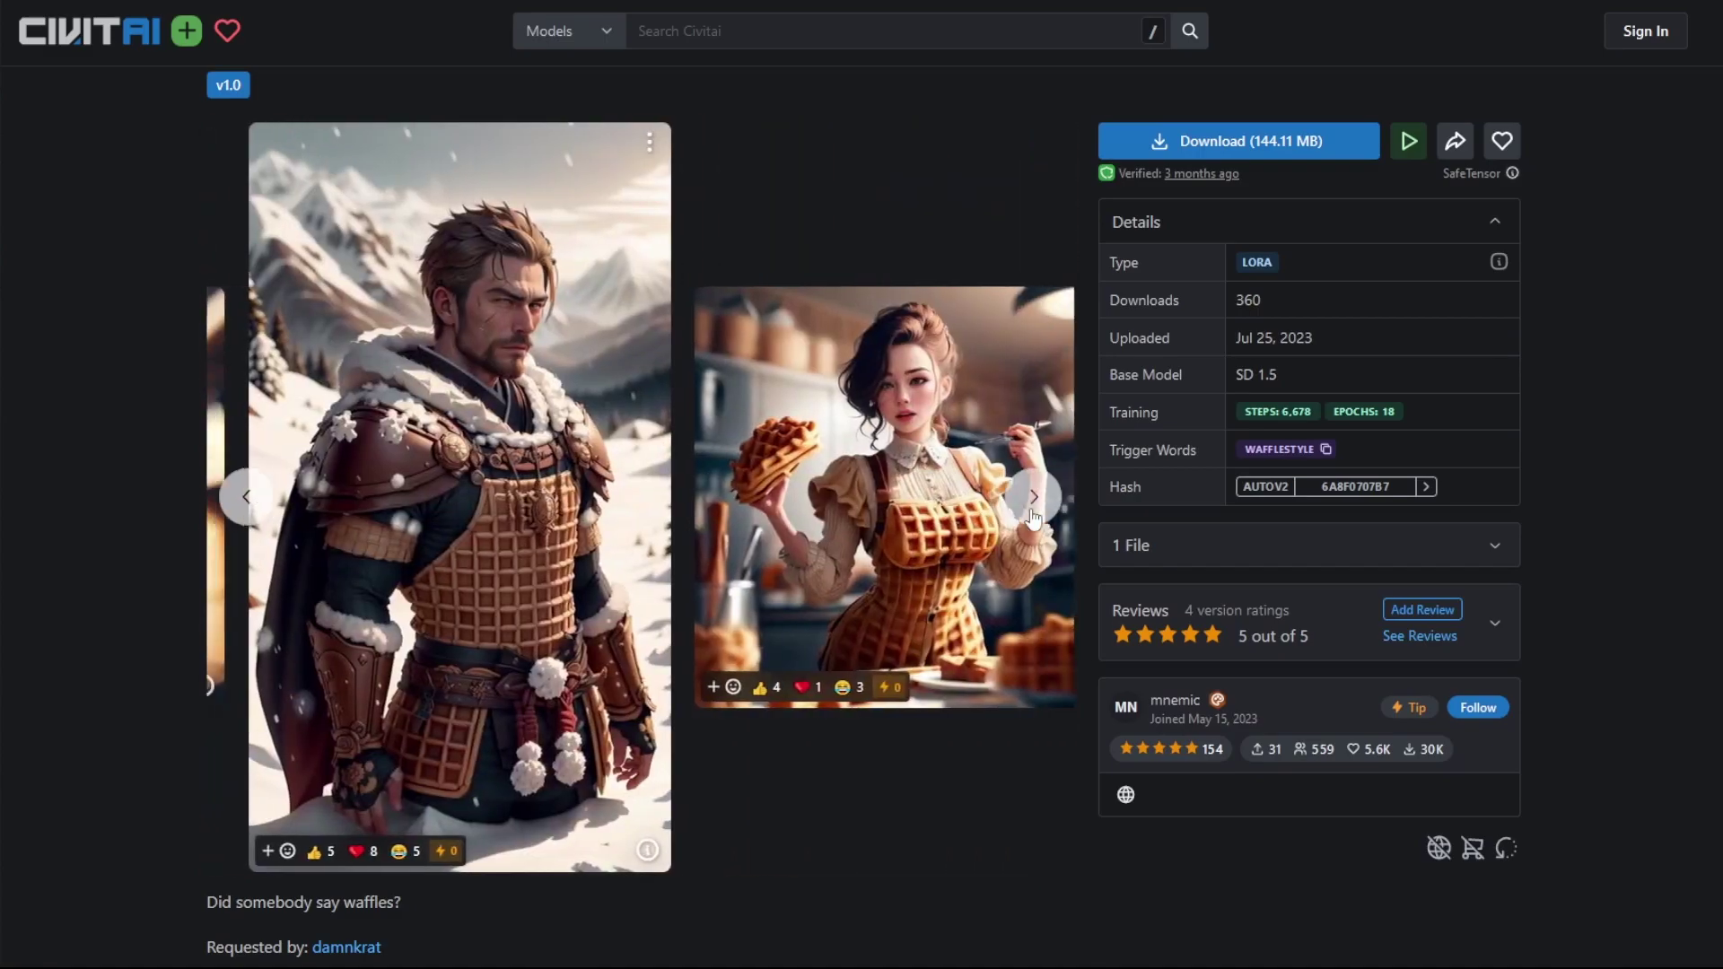
pyautogui.click(1032, 516)
pyautogui.scroll(-10, 1034, 507)
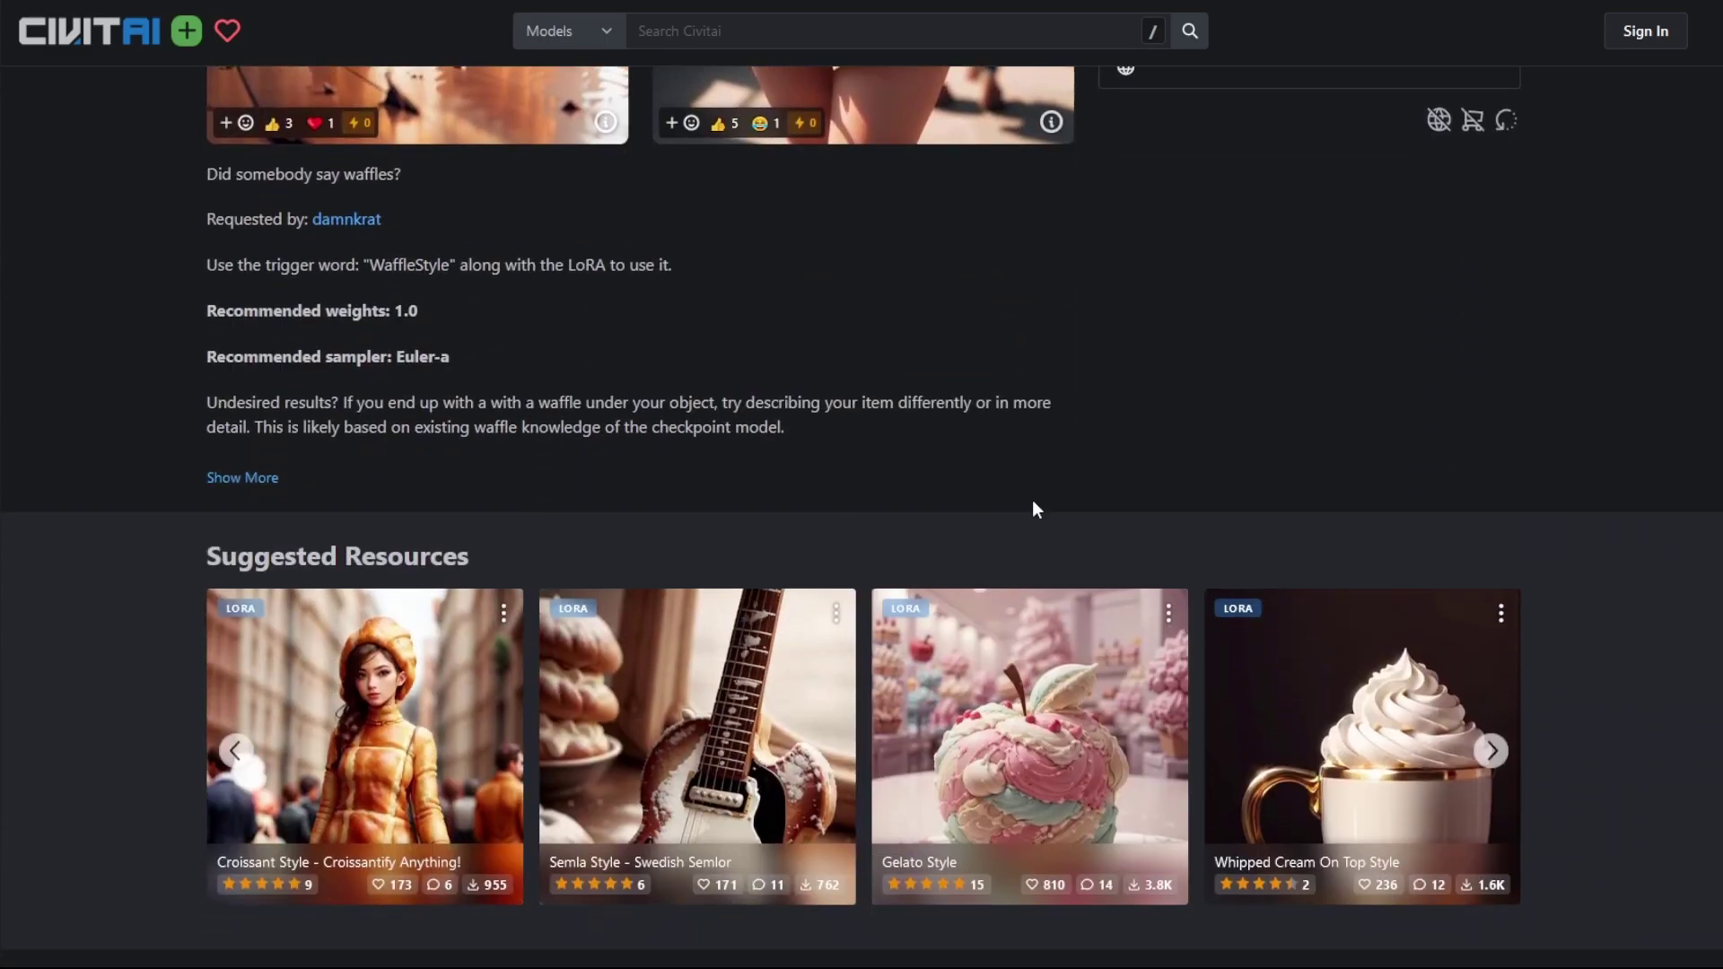
pyautogui.scroll(-10, 1037, 503)
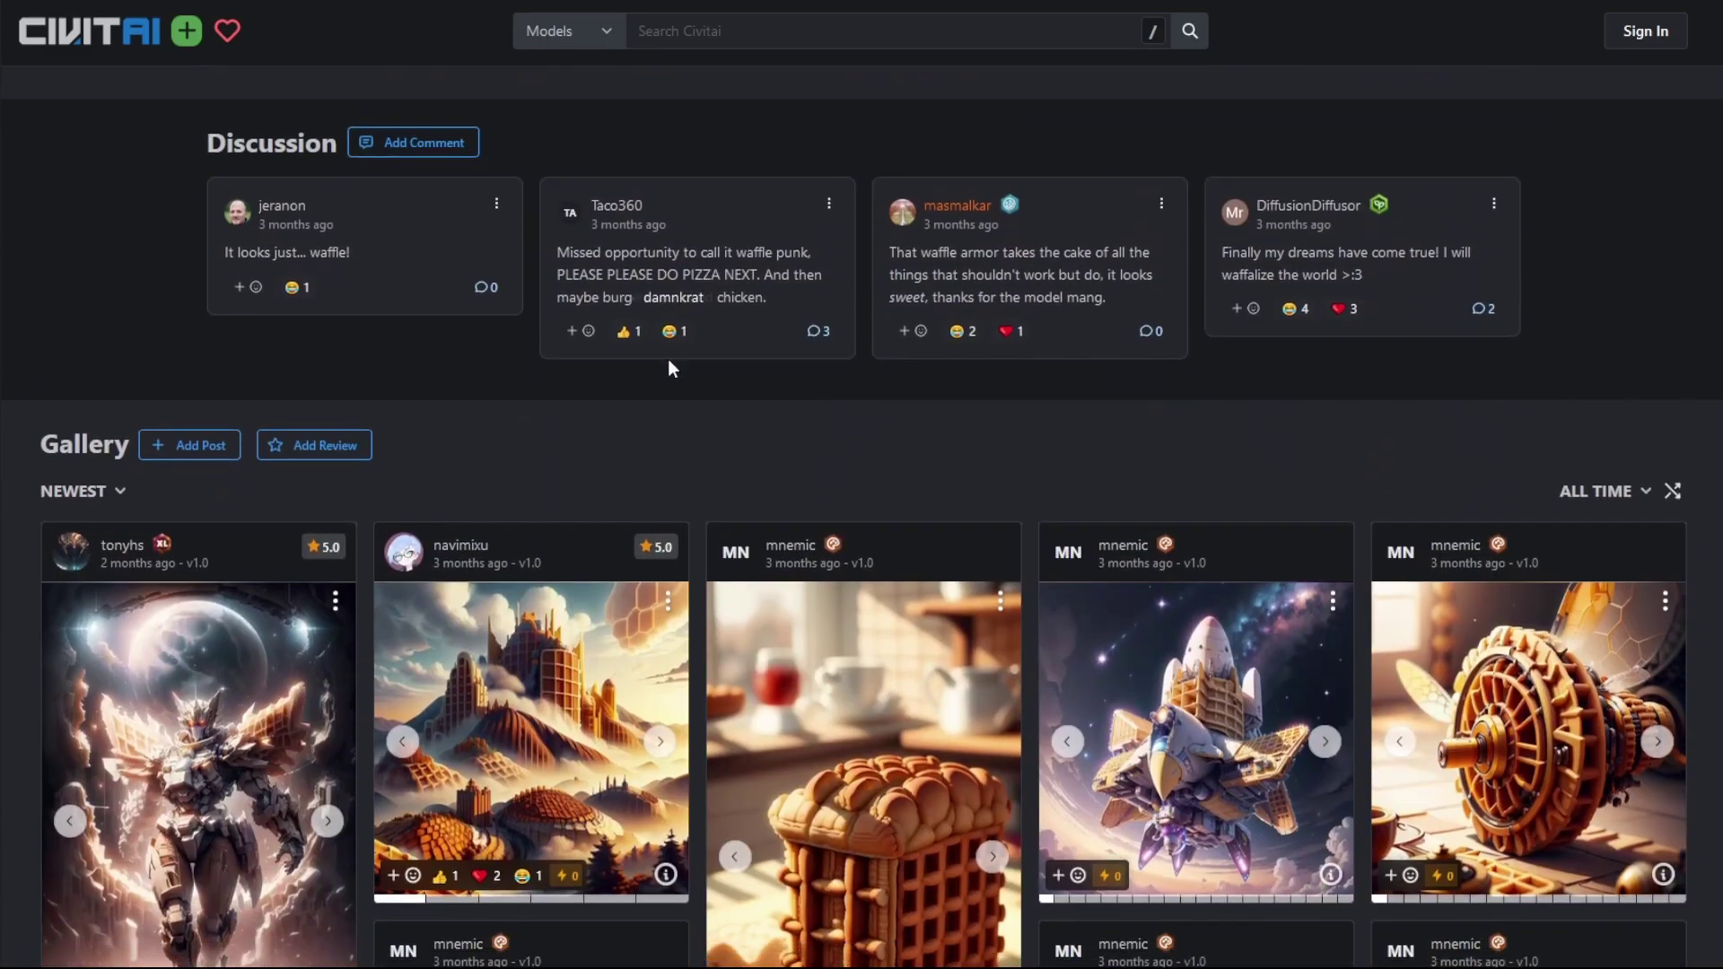
pyautogui.scroll(-6, 779, 379)
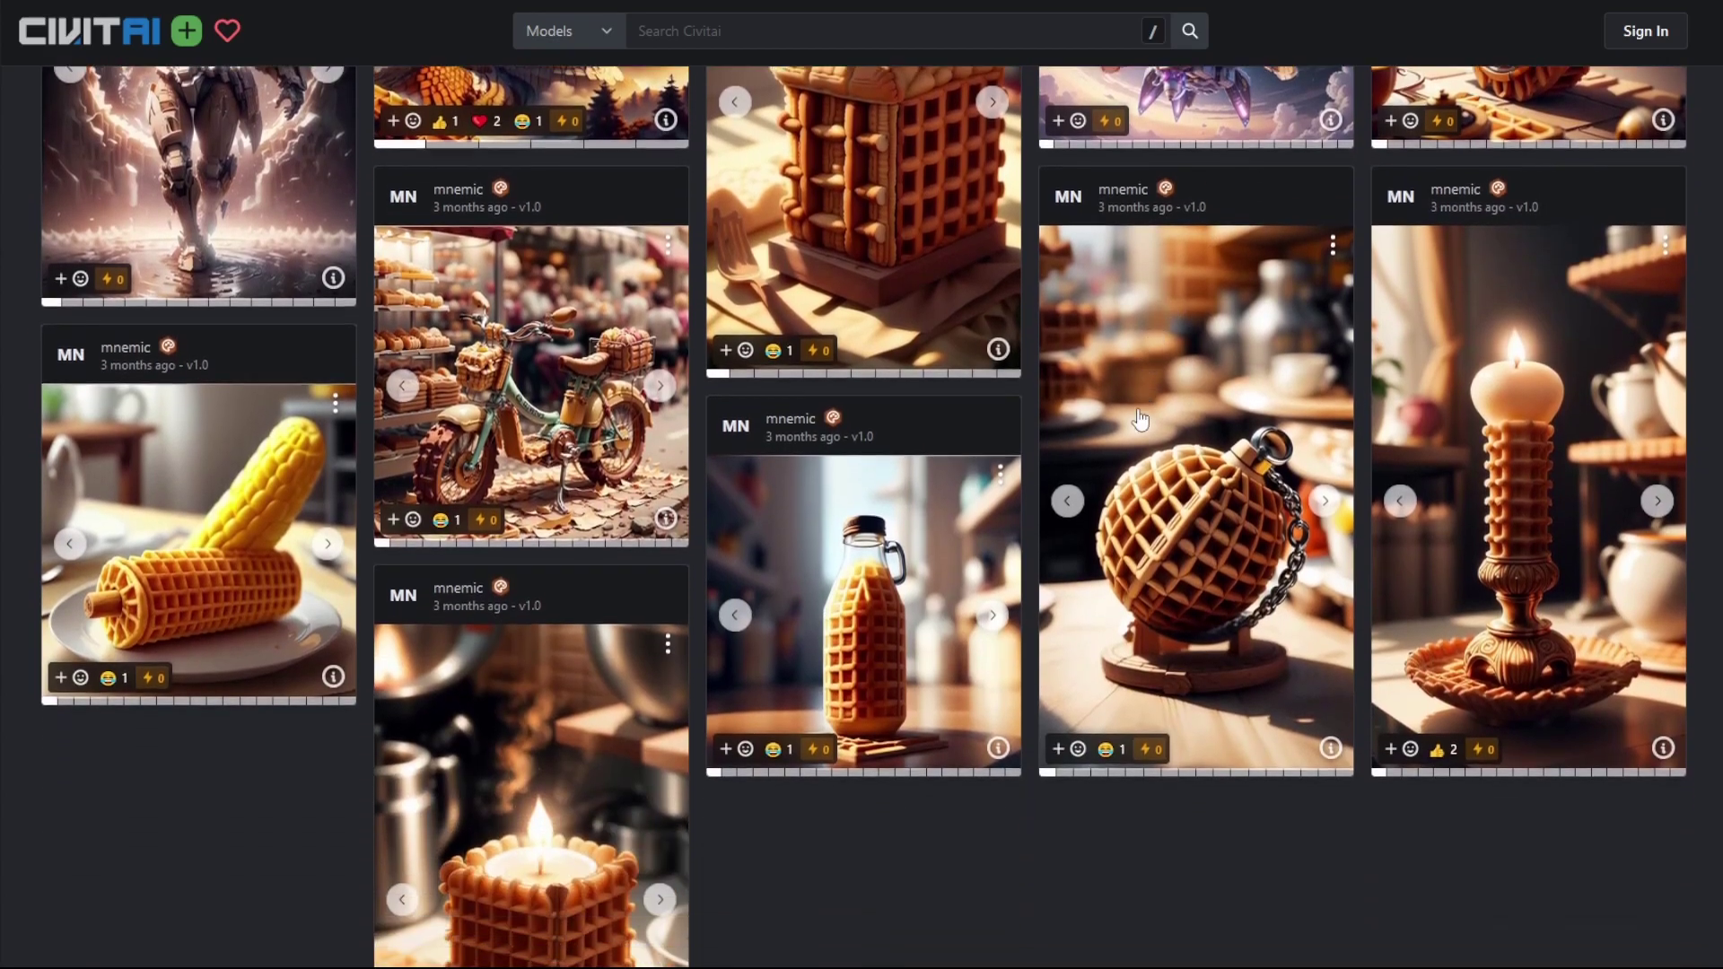
pyautogui.scroll(7, 1041, 538)
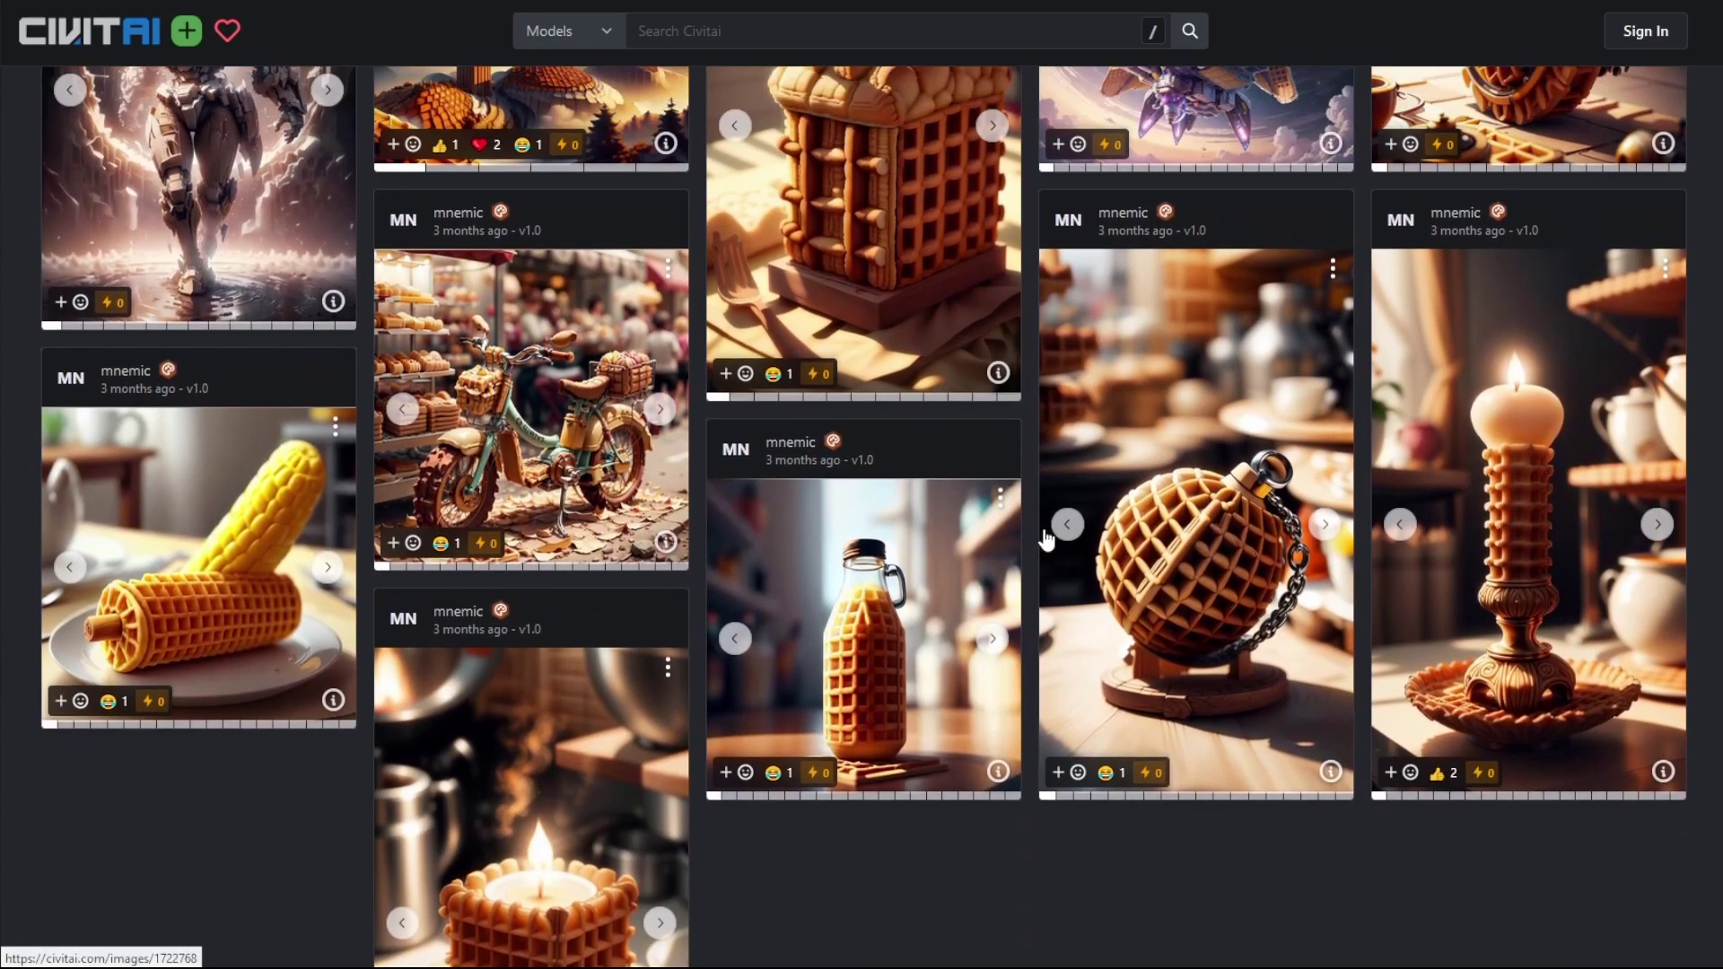
pyautogui.scroll(20, 1044, 539)
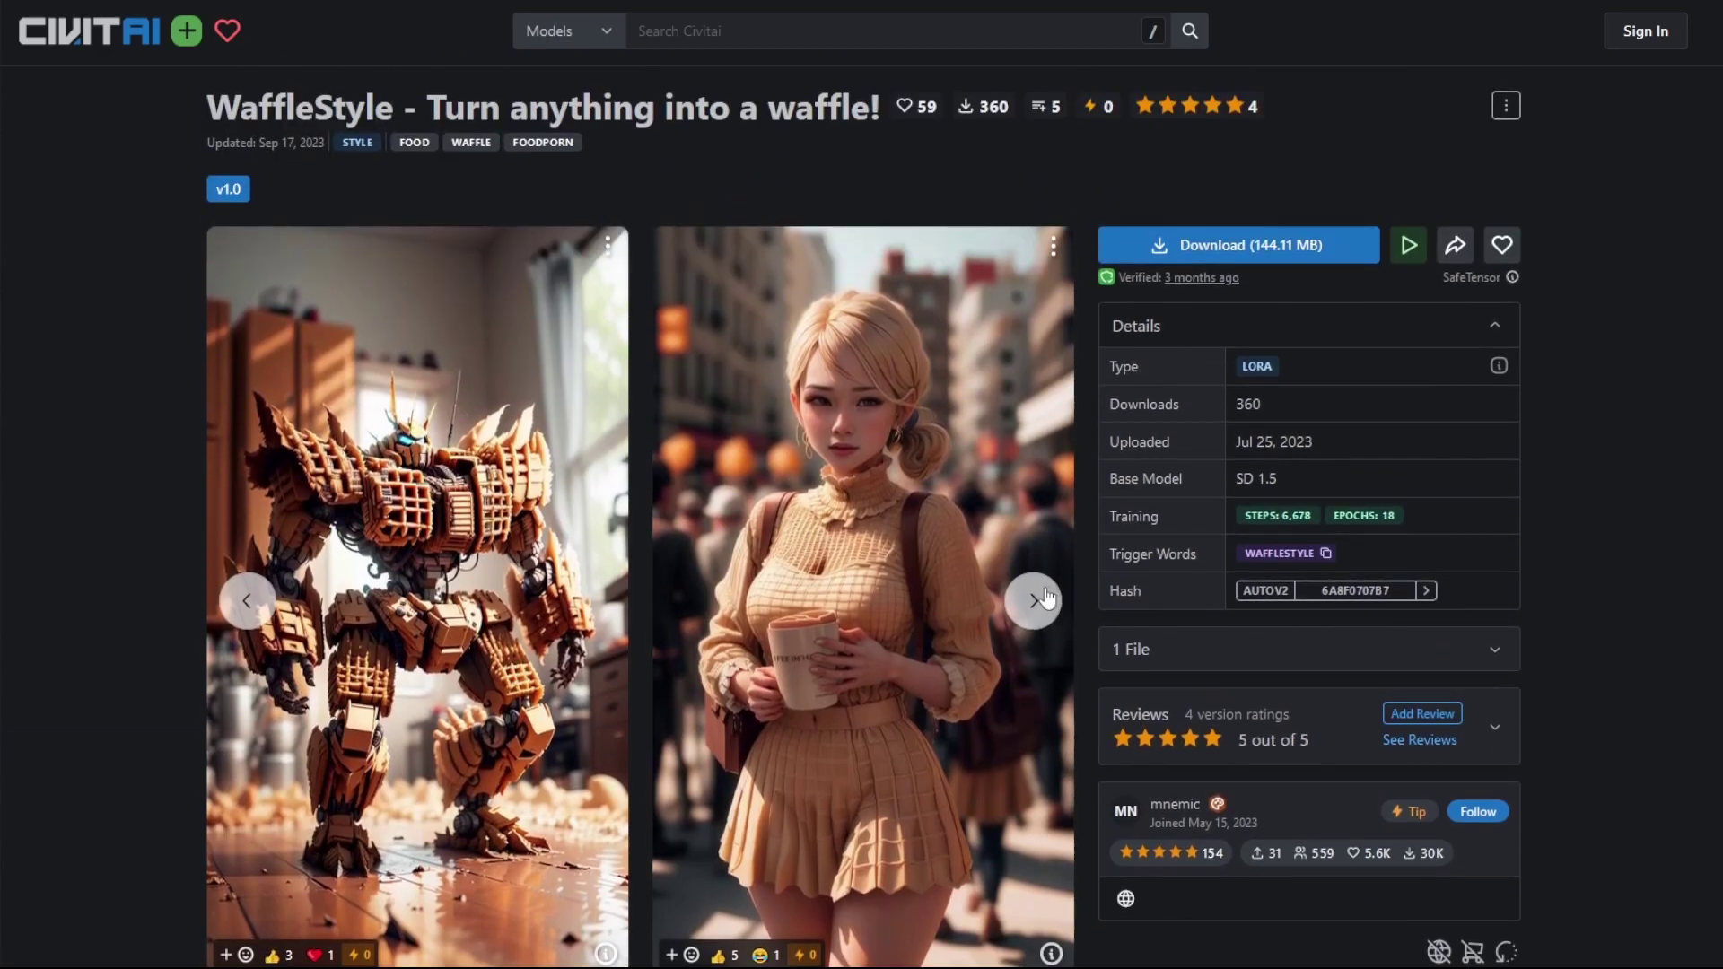
pyautogui.click(1044, 598)
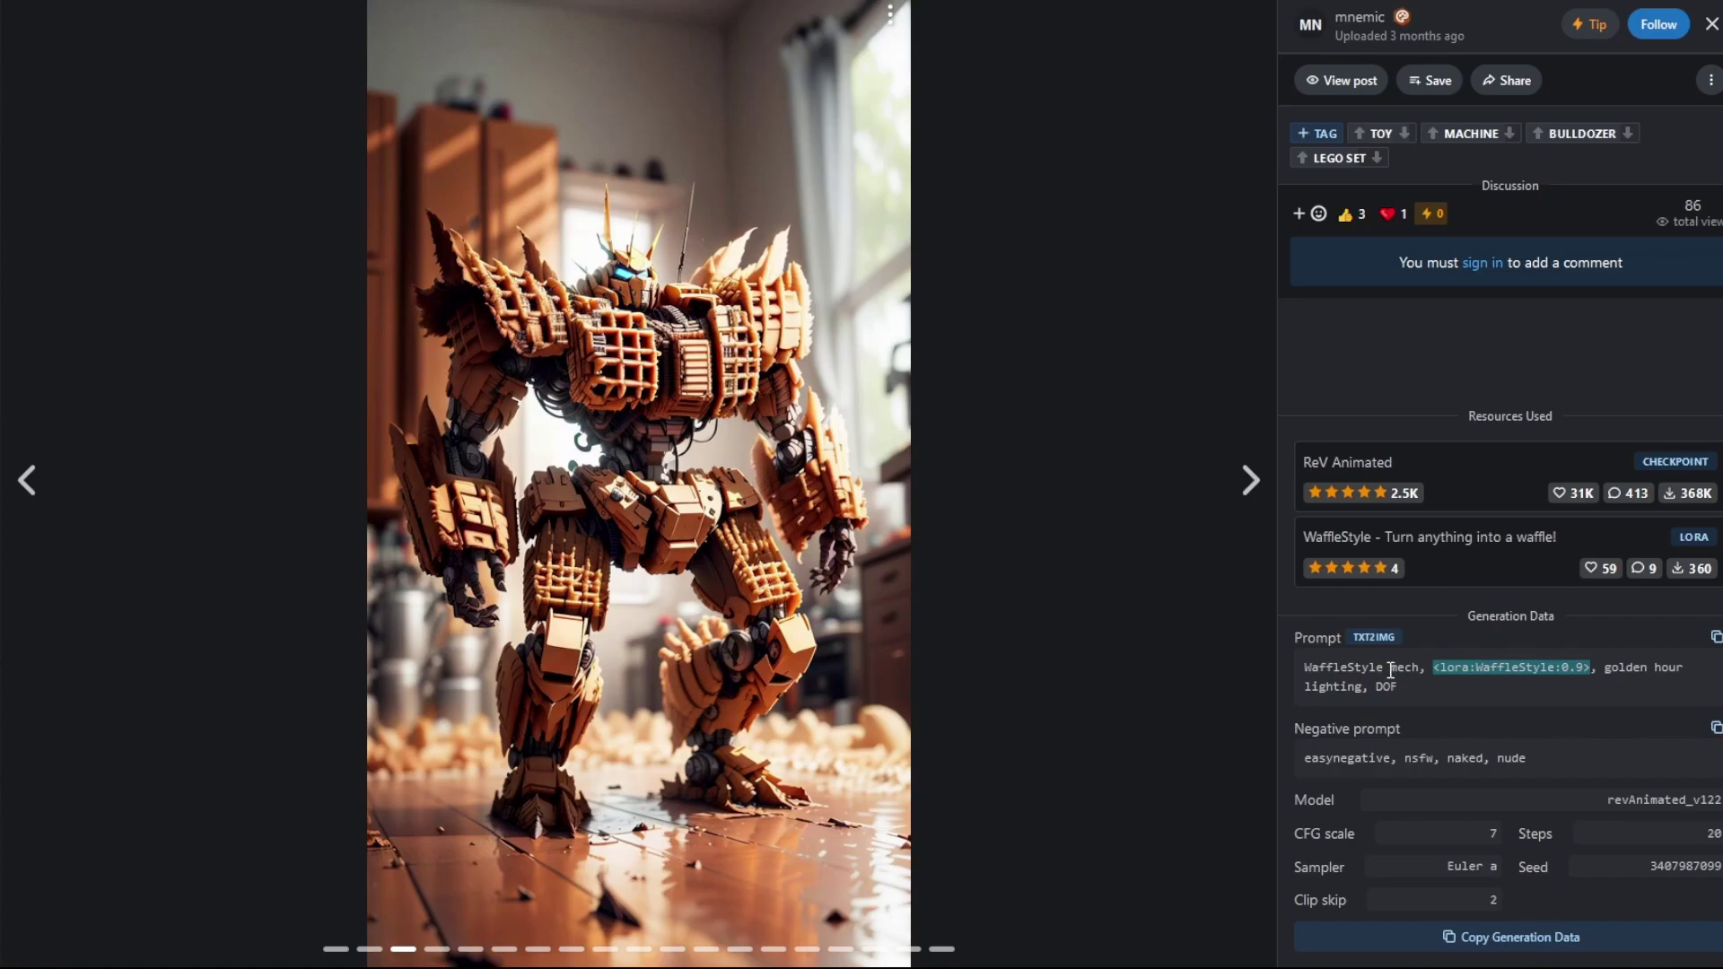
# Highlight the WAFFLESTYLE trigger word and the LoRA tag in the example prompt.
pyautogui.moveTo(1390, 669); pyautogui.dragTo(1301, 666)
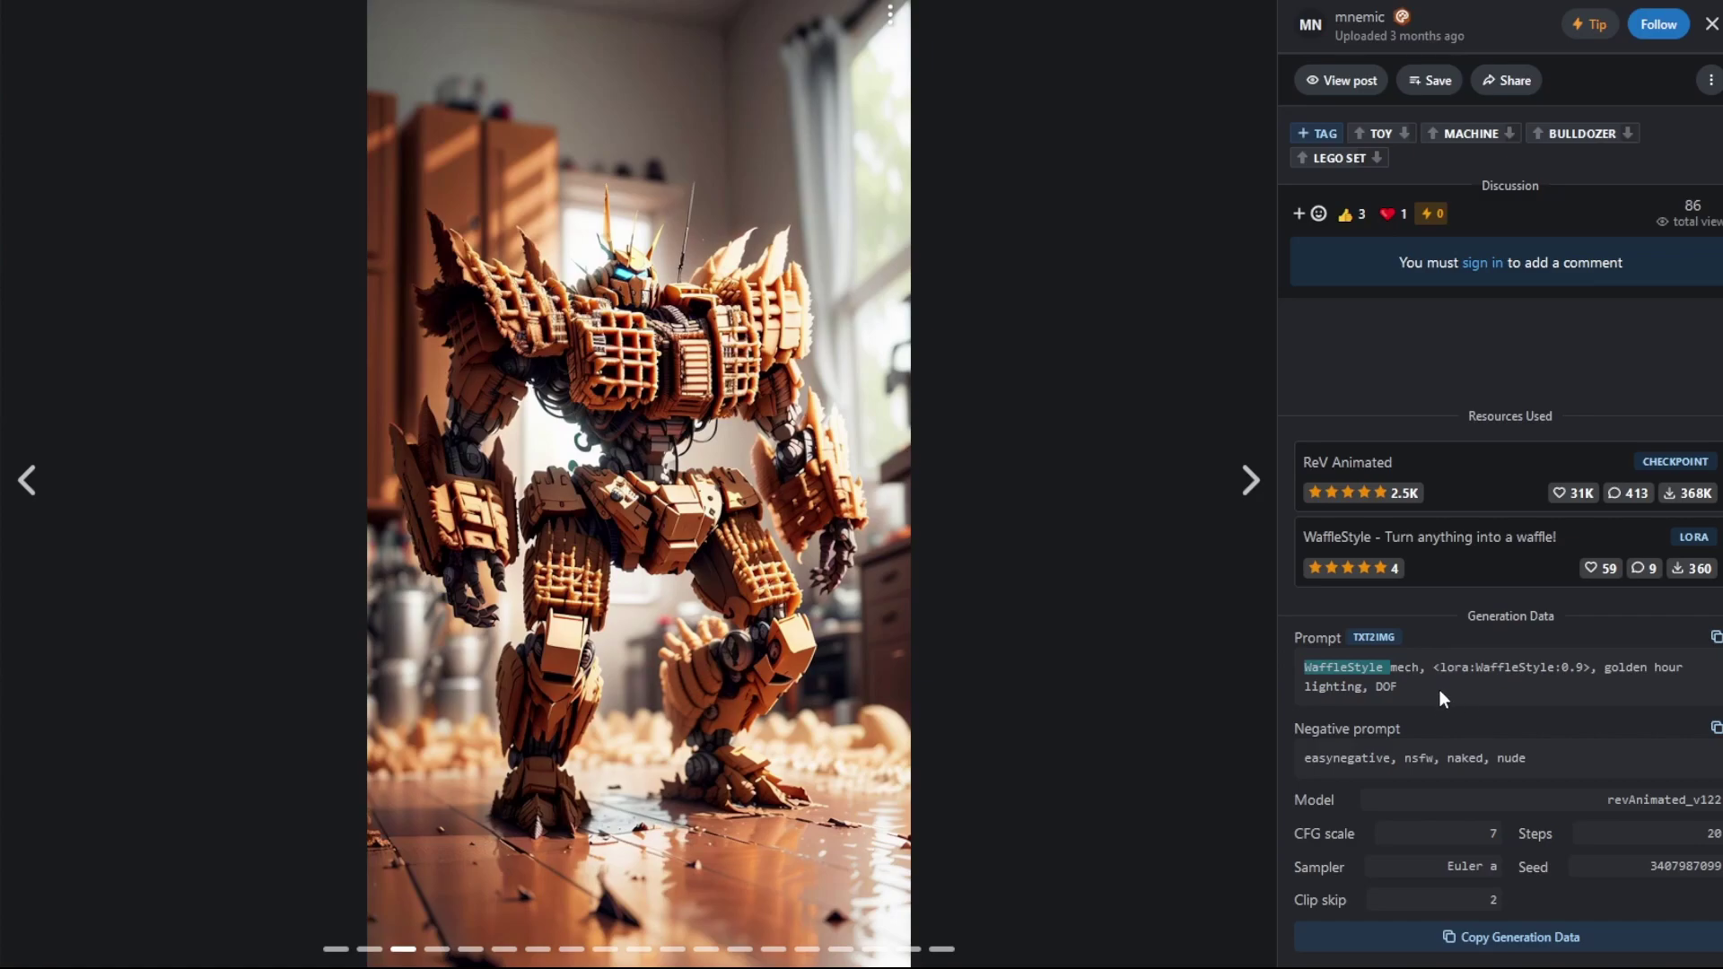
pyautogui.moveTo(1431, 673); pyautogui.dragTo(1590, 670)
pyautogui.click(1507, 665)
# Re-highlight the trigger word, close the image viewer, and switch to Explorer on stable-diffusion-webui.
pyautogui.moveTo(1383, 671); pyautogui.dragTo(1300, 680)
pyautogui.press('Escape')
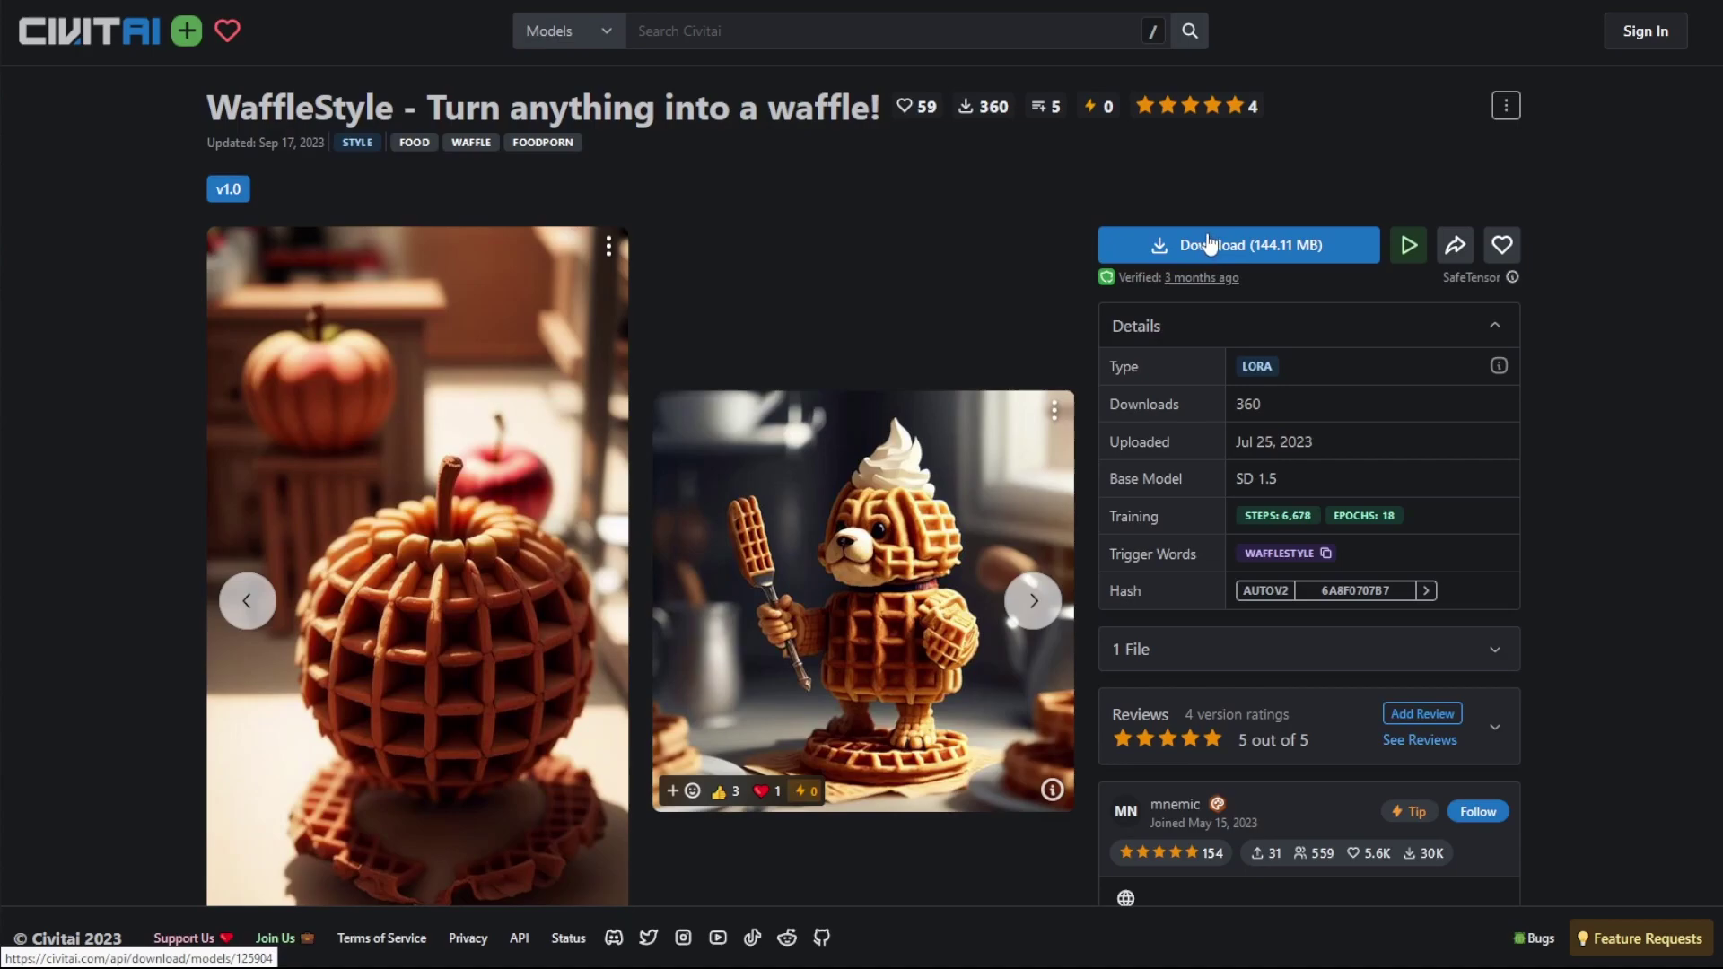
pyautogui.hotkey('alt', 'Tab')
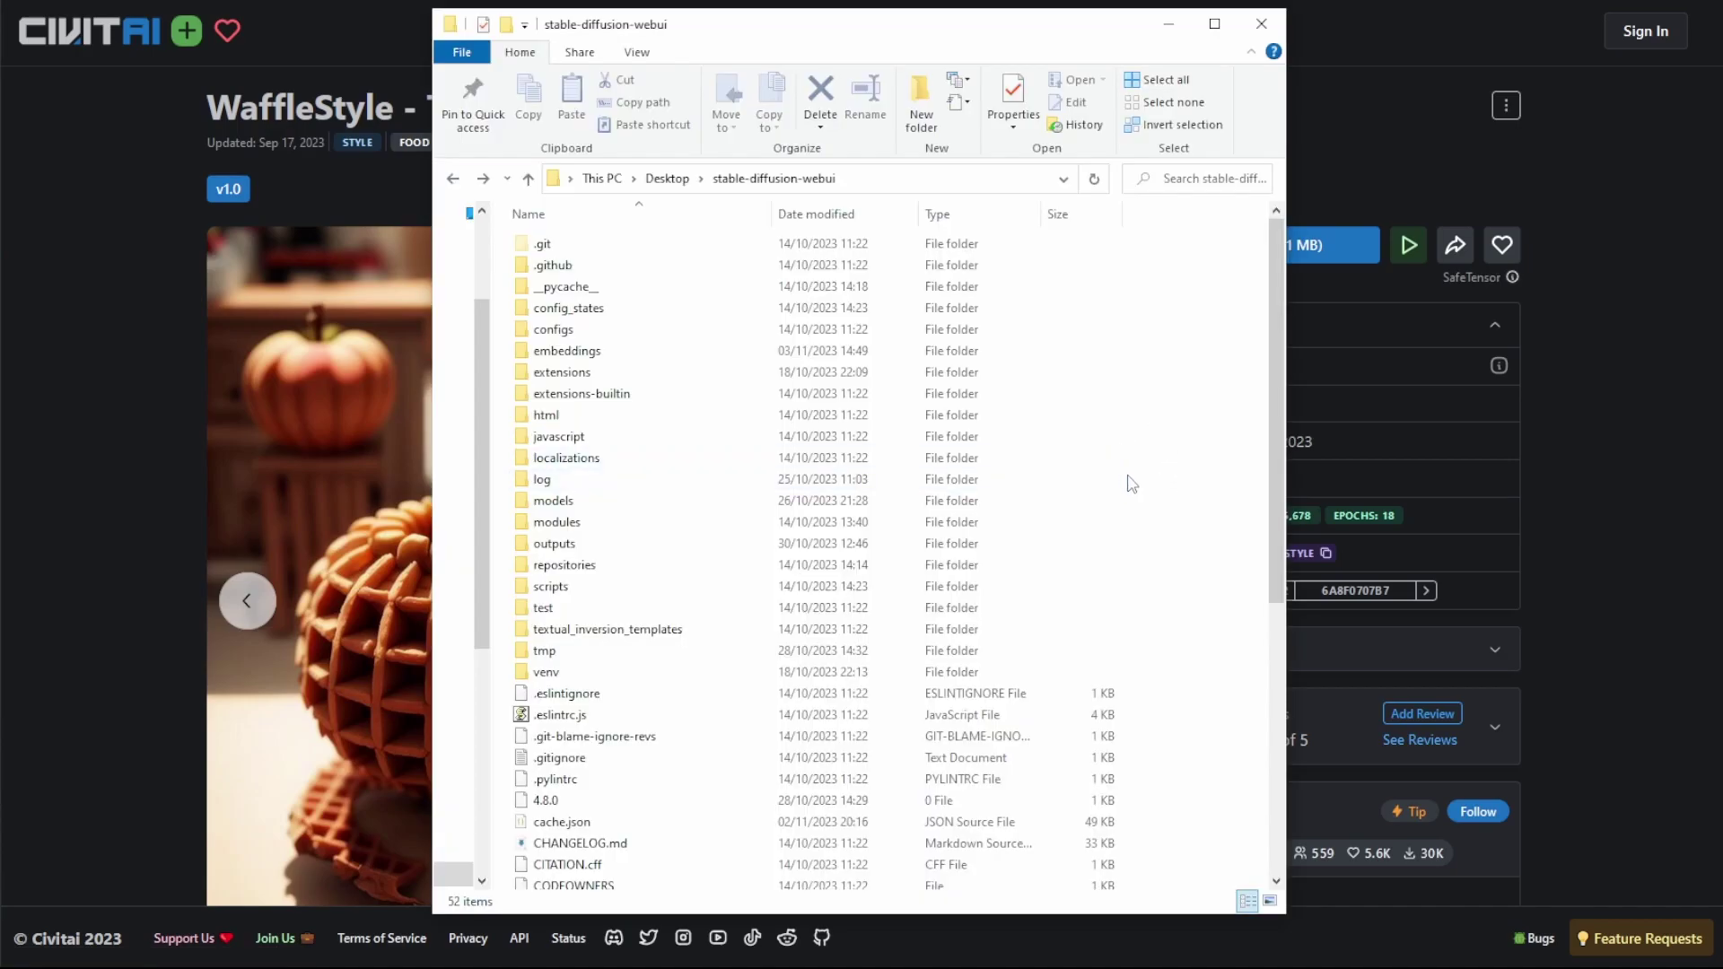
# Browse into models\Lora to confirm WaffleStyle.safetensors is installed.
pyautogui.doubleClick(755, 499)
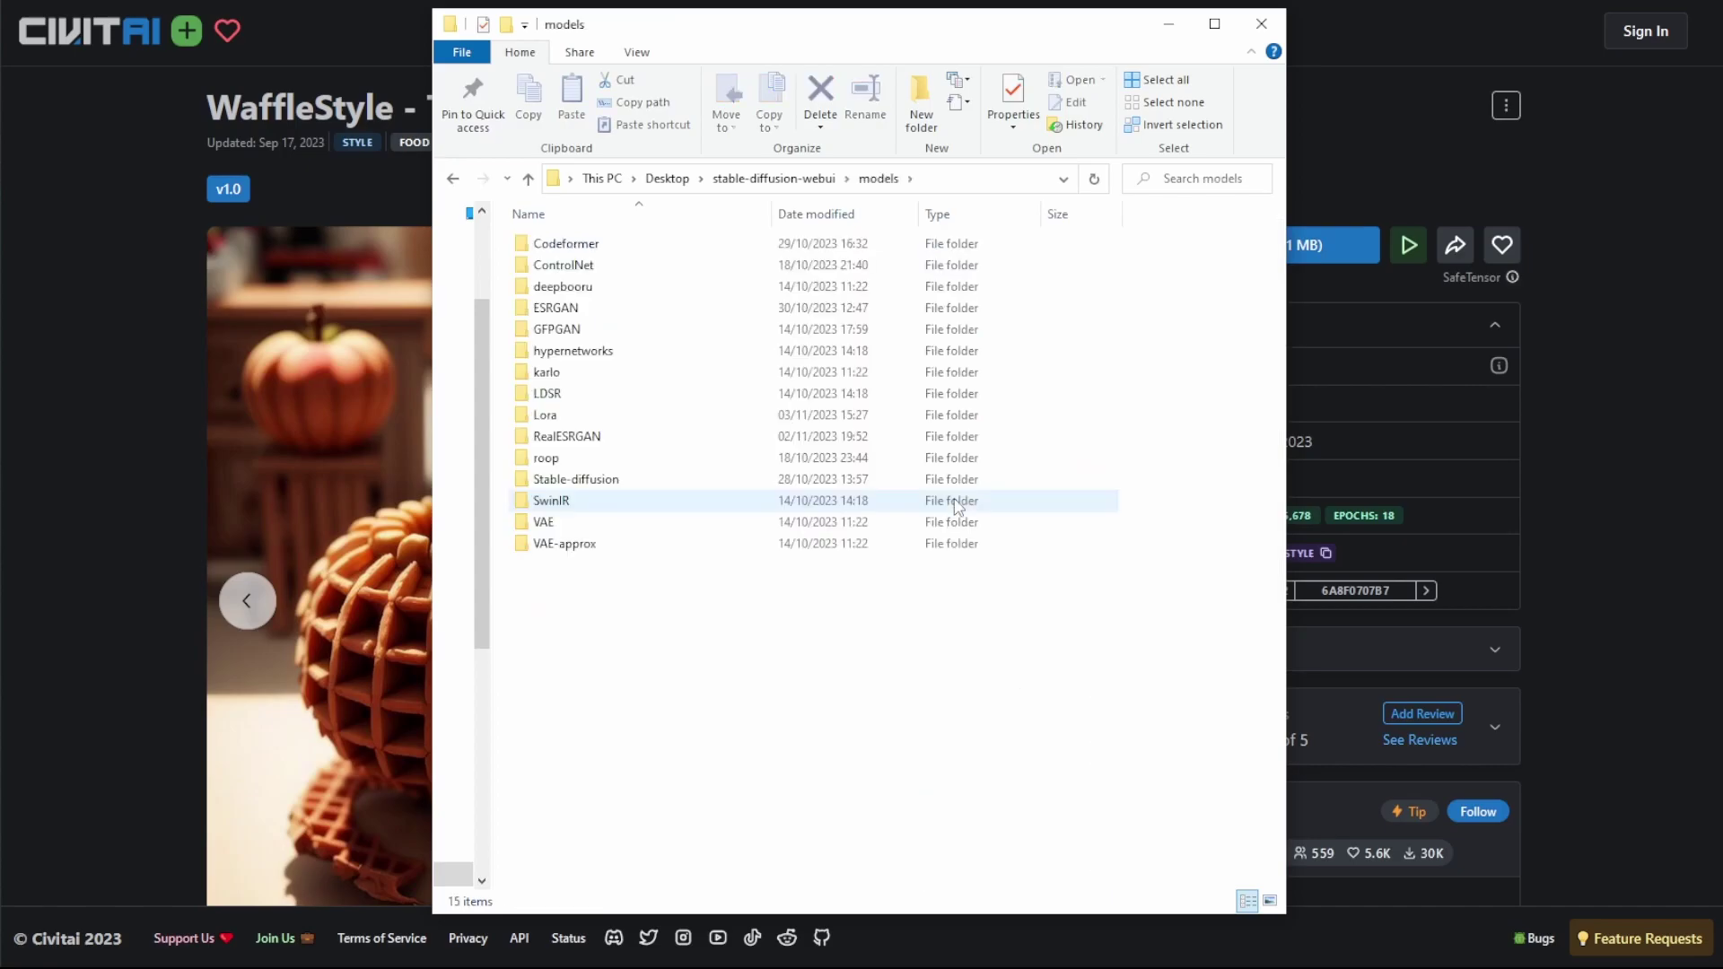
pyautogui.doubleClick(862, 415)
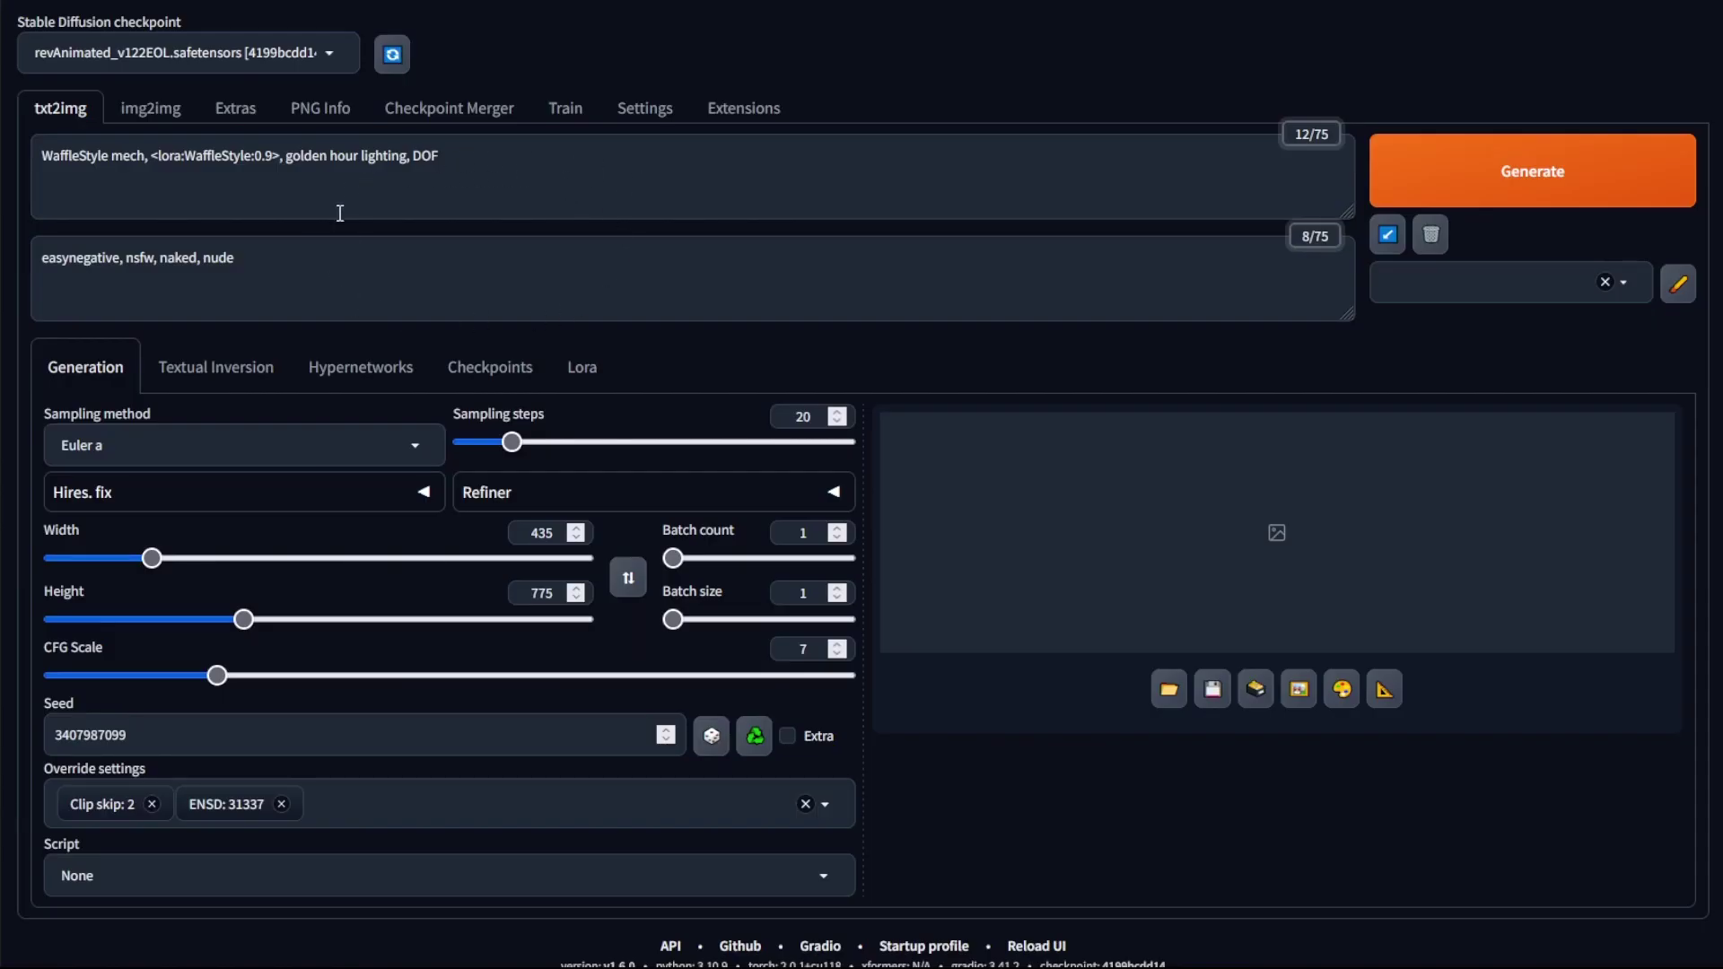
# Generate a new waffle mech image in txt2img with the copied settings.
pyautogui.click(1516, 166)
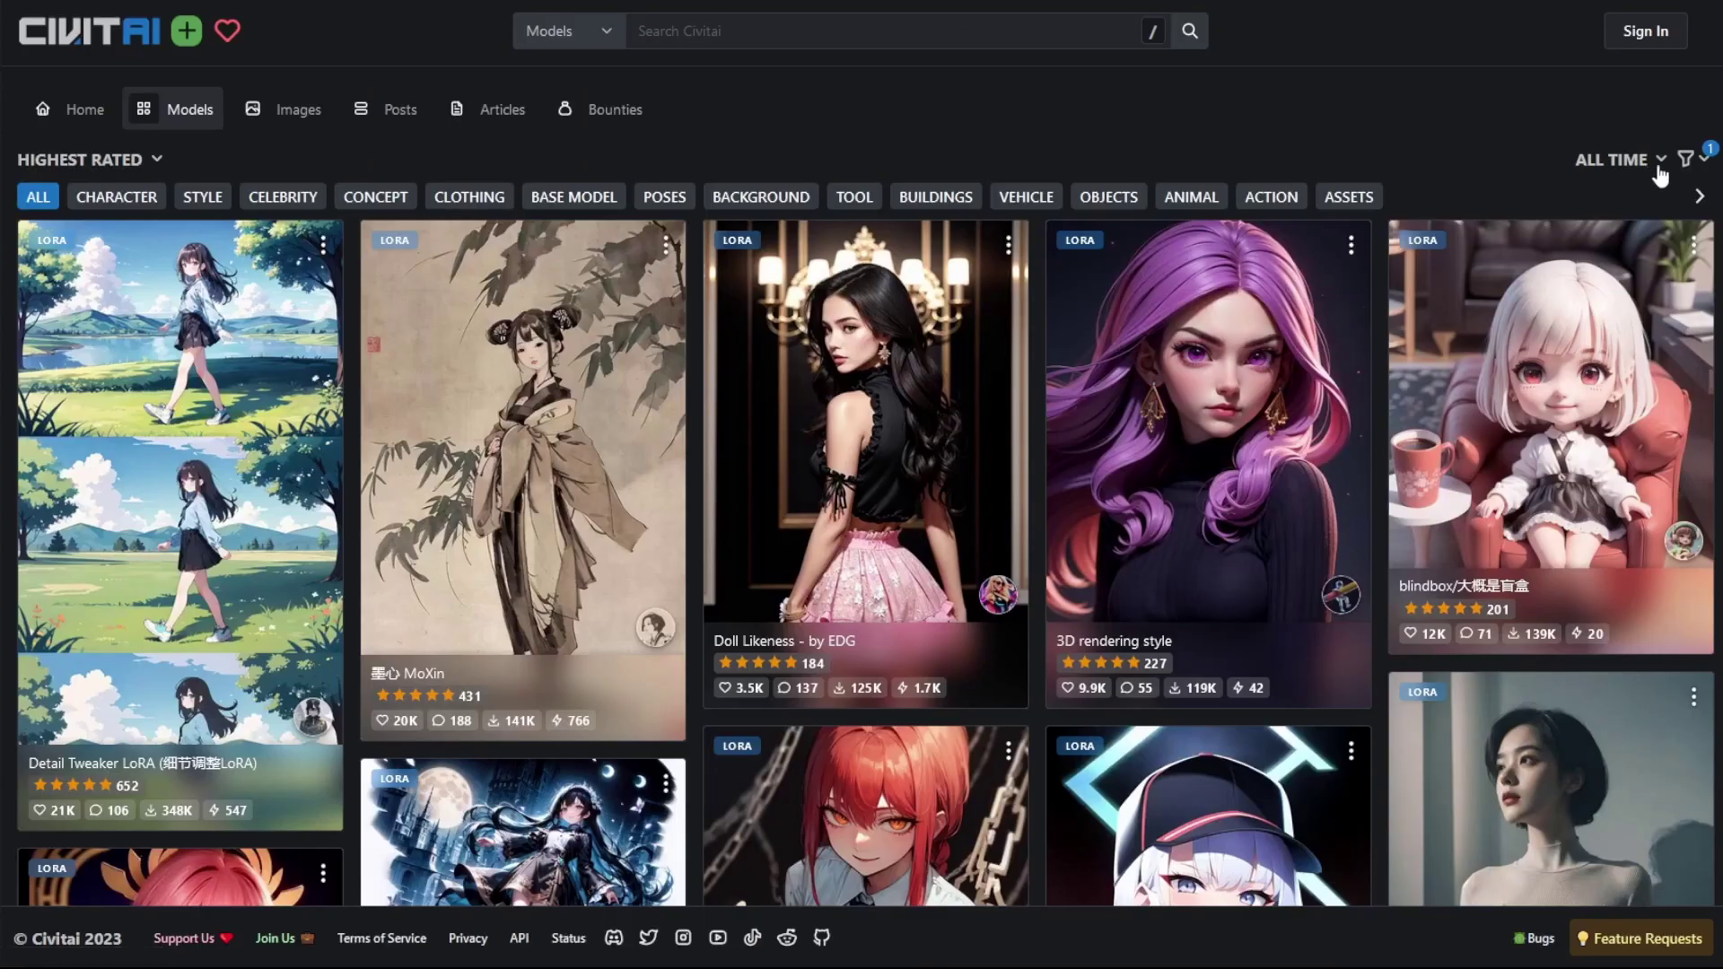
pyautogui.click(1693, 170)
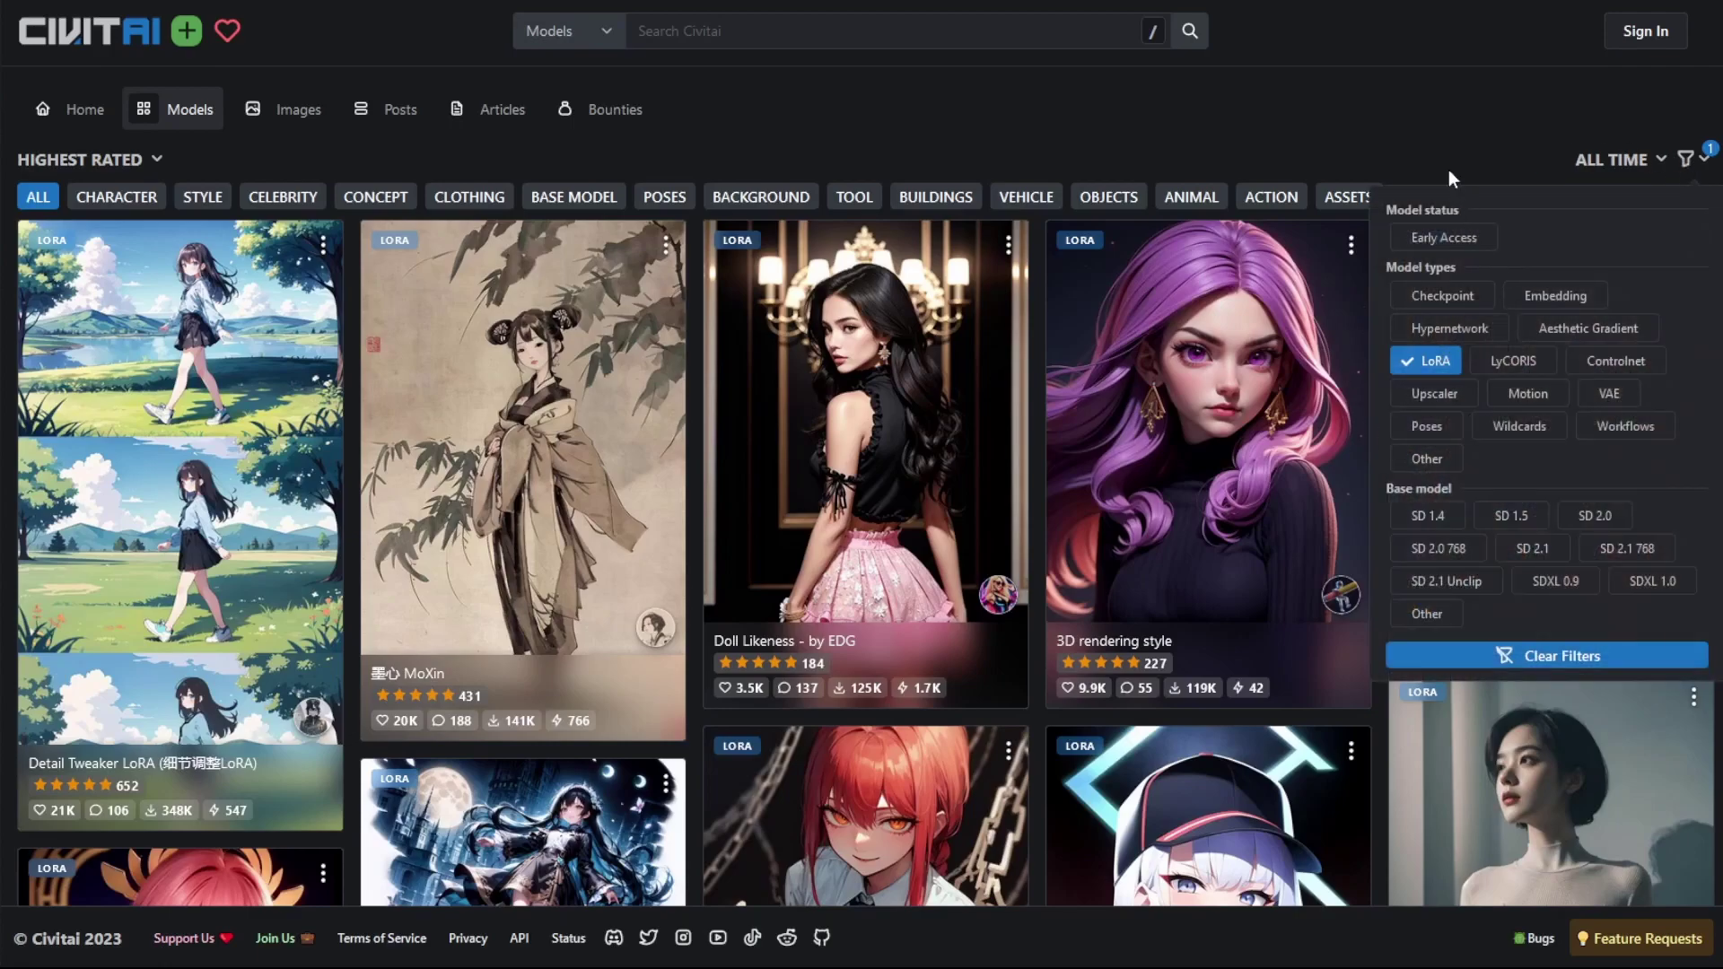